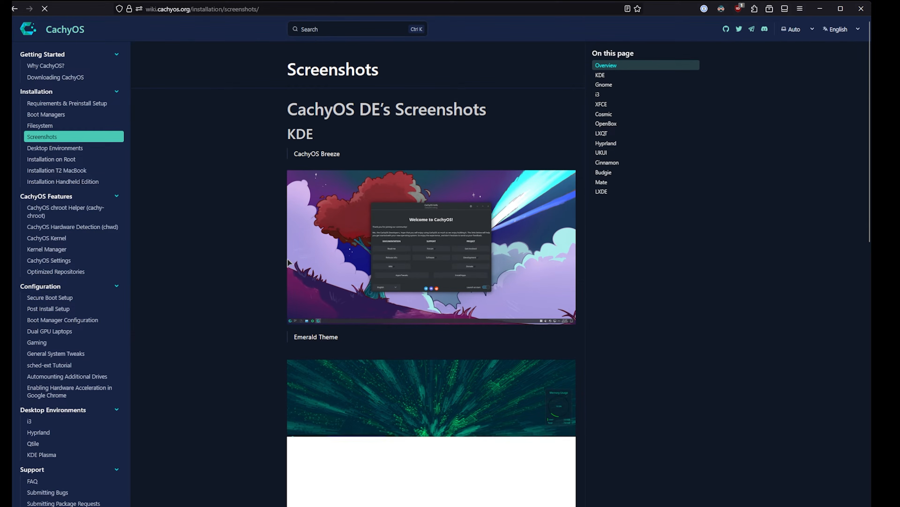
# Step: Examine the desktop environment screenshots on the wiki page, from KDE through the Gnome, i3 and XFCE sections
pyautogui.scroll(-1, 266, 264)
pyautogui.scroll(-1, 265, 265)
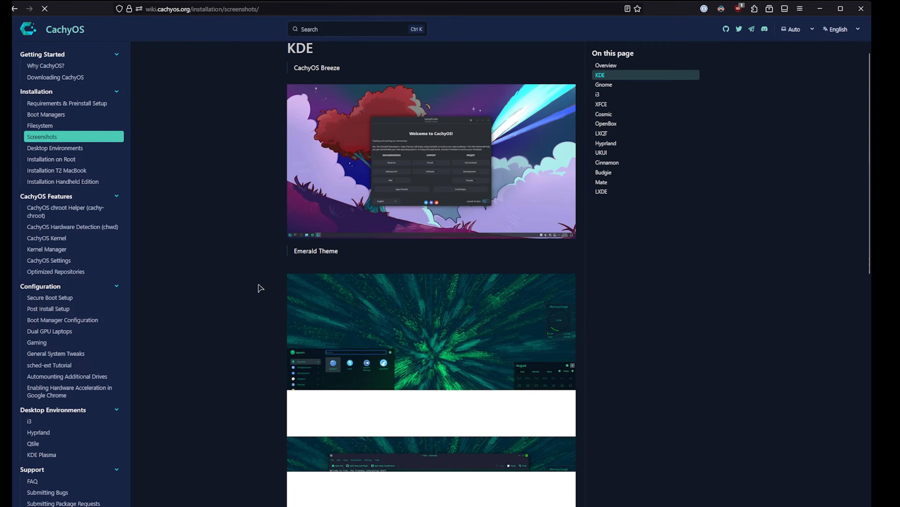
pyautogui.scroll(-4, 260, 285)
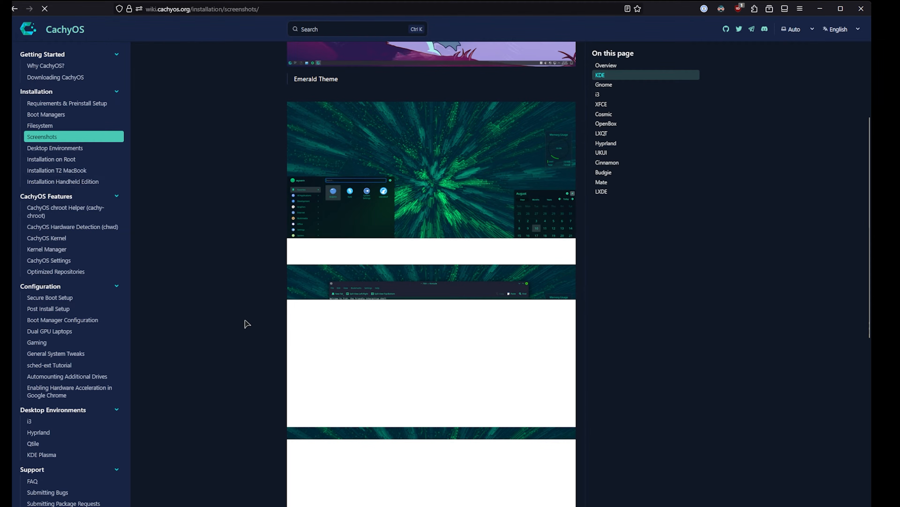
pyautogui.scroll(-3, 250, 317)
pyautogui.scroll(-8, 251, 316)
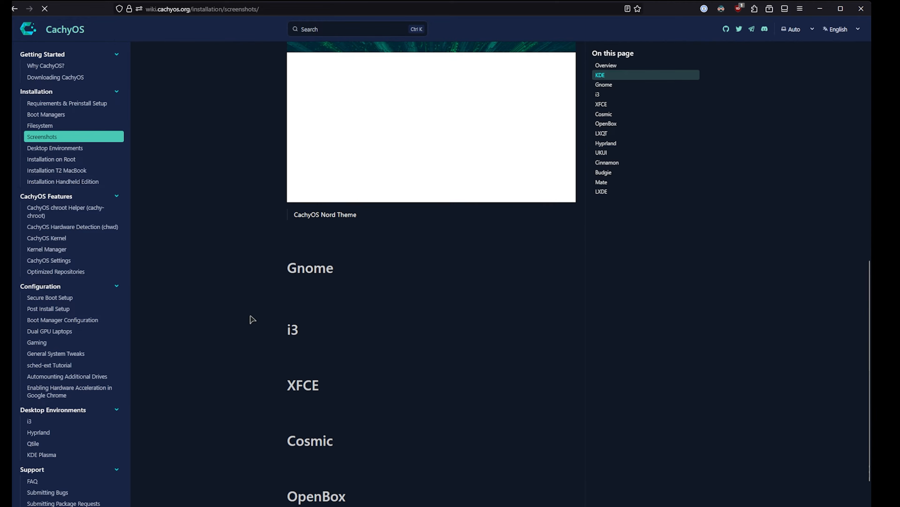
pyautogui.scroll(8, 251, 314)
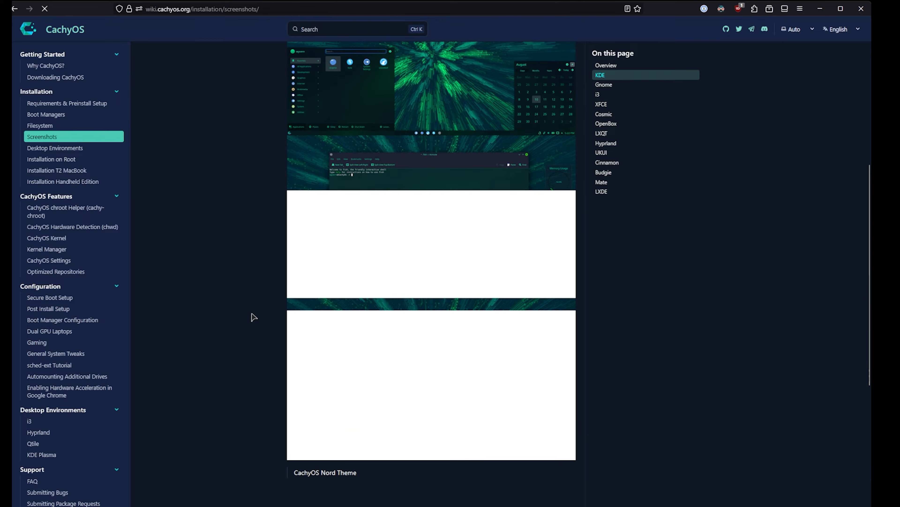
pyautogui.click(599, 94)
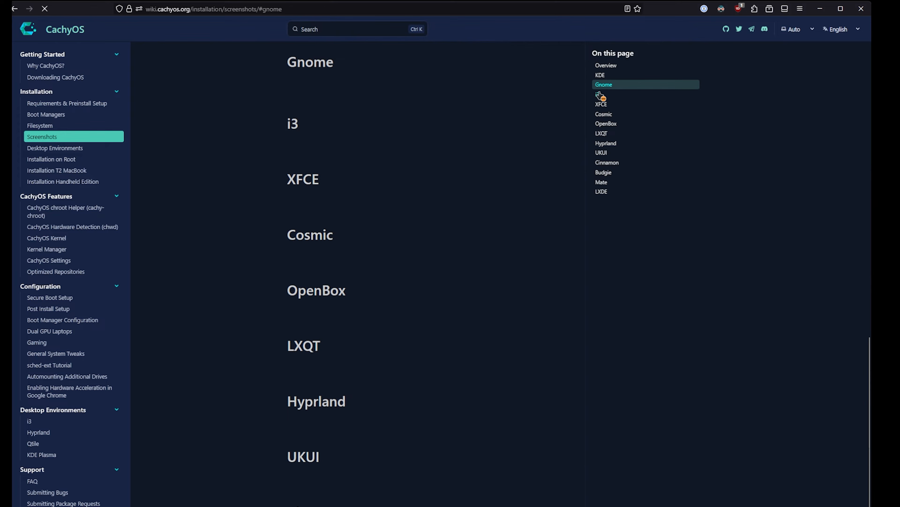
pyautogui.click(599, 104)
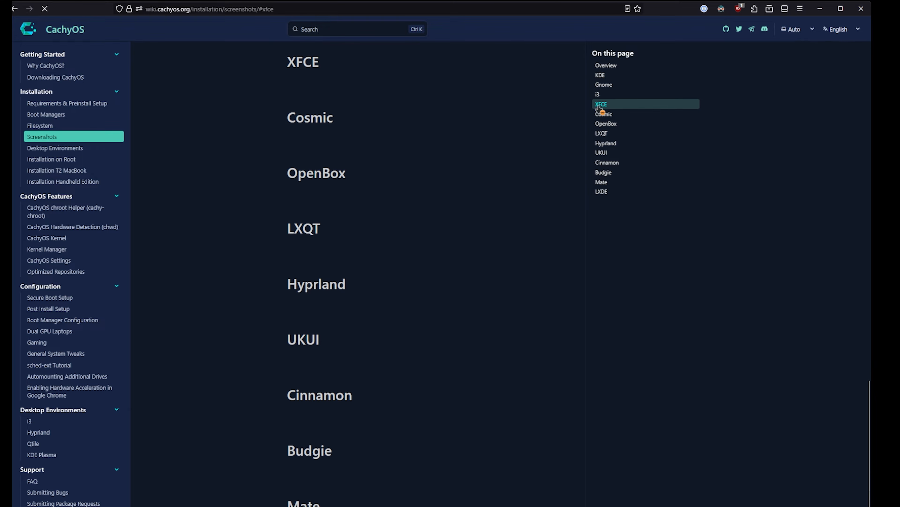
# Step: Open the wiki's Secure Boot Setup page and read its pre-setup and UEFI setup mode sections
pyautogui.click(59, 296)
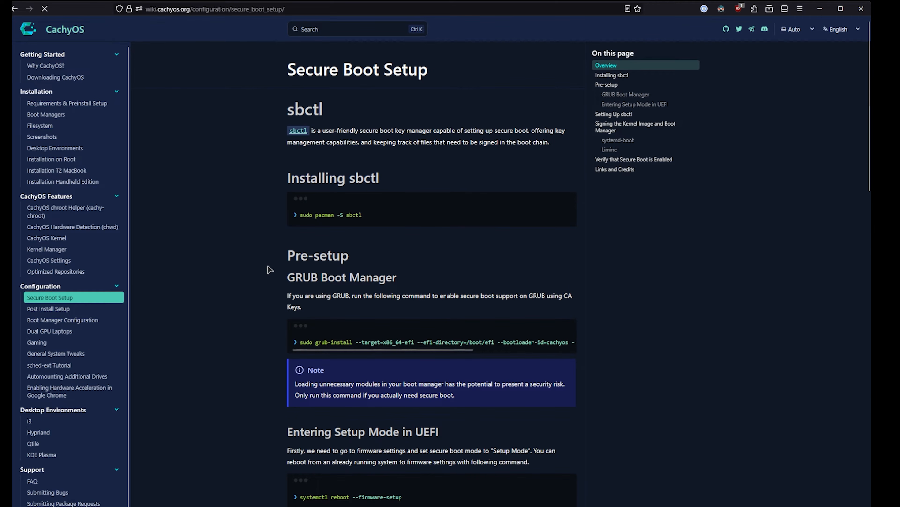
pyautogui.scroll(-5, 283, 280)
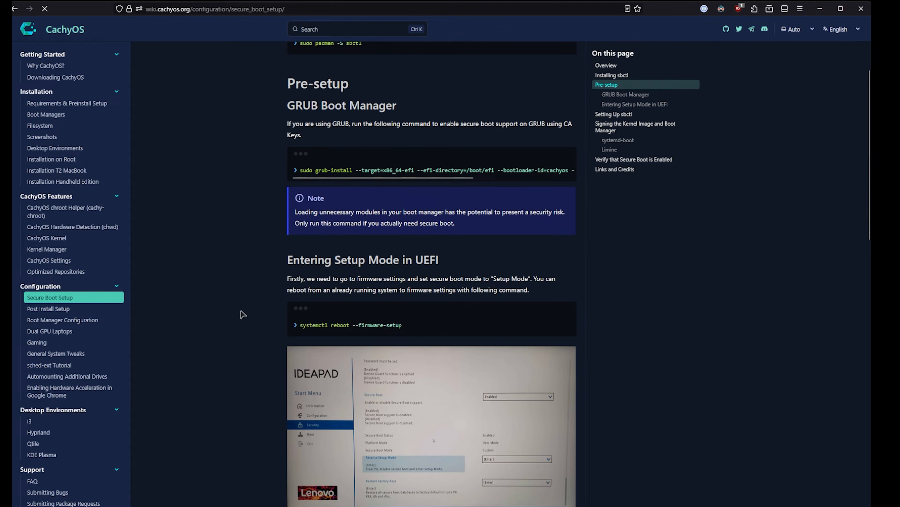
pyautogui.scroll(-4, 212, 337)
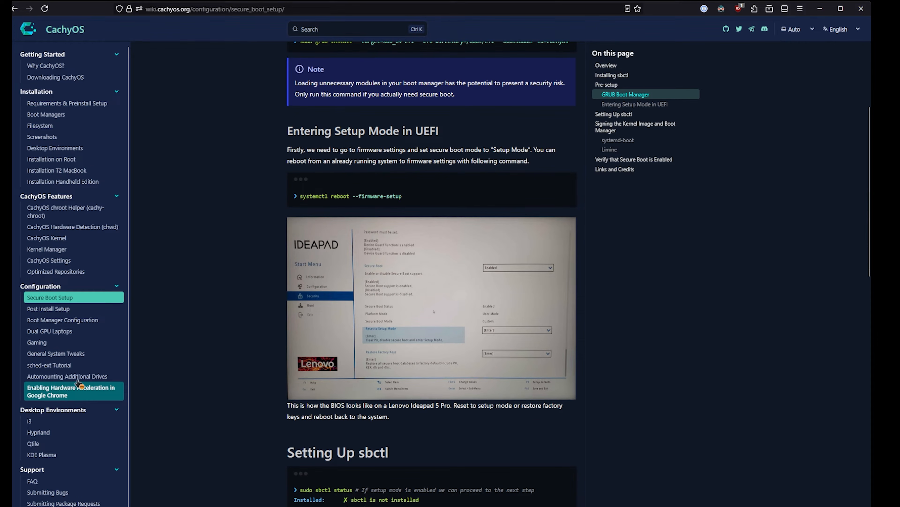
# Step: Return to the wiki's home page and explore on to the Downloads and Validation page
pyautogui.scroll(10, 56, 362)
pyautogui.click(65, 30)
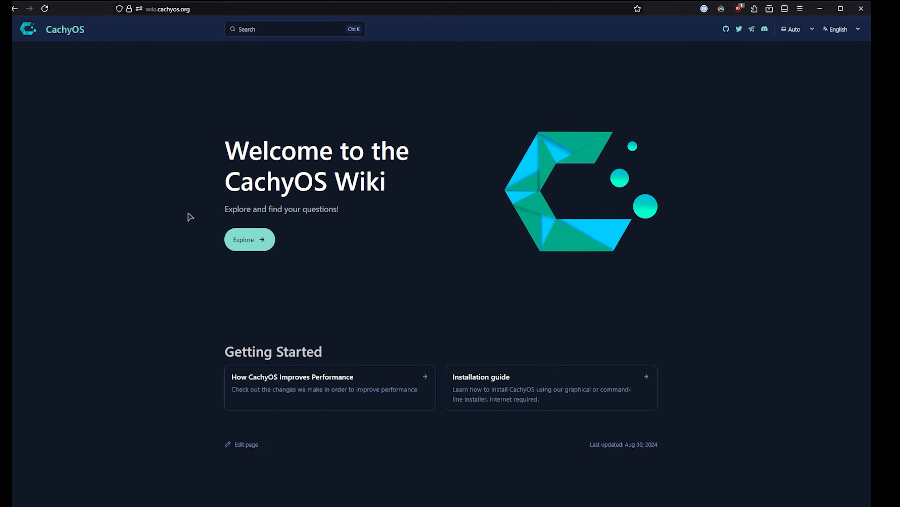
pyautogui.click(255, 248)
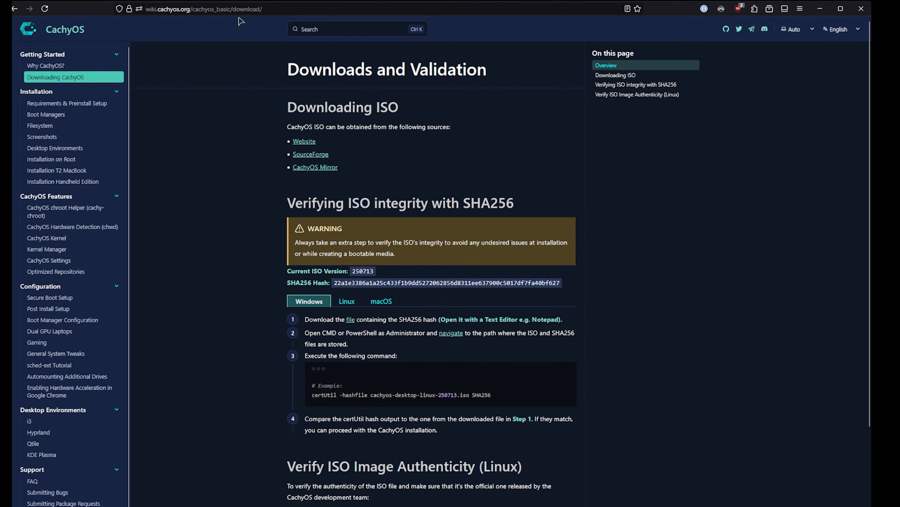
# Step: Go to the main CachyOS website at cachyos.org
pyautogui.click(277, 10)
pyautogui.write('ccachy')
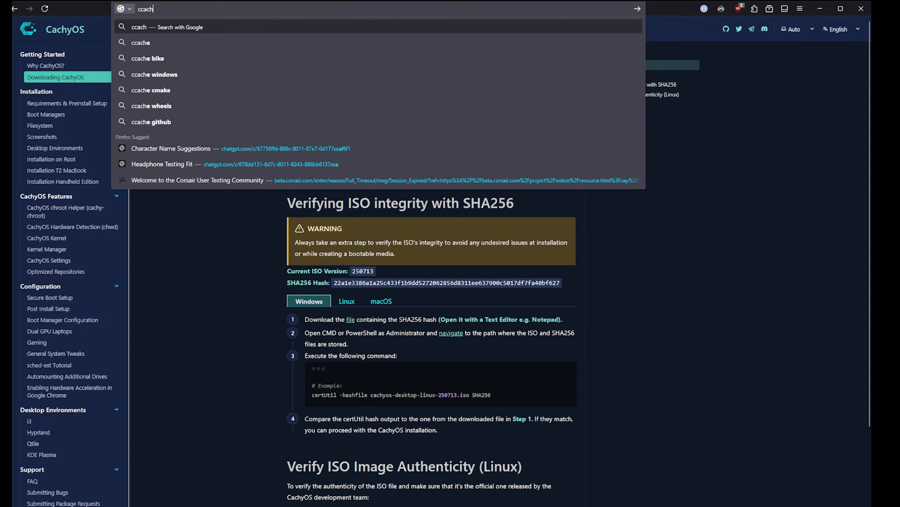
pyautogui.press('BackSpace')
pyautogui.press('BackSpace')
pyautogui.press('BackSpace')
pyautogui.press('BackSpace')
pyautogui.press('BackSpace')
pyautogui.write('achyo')
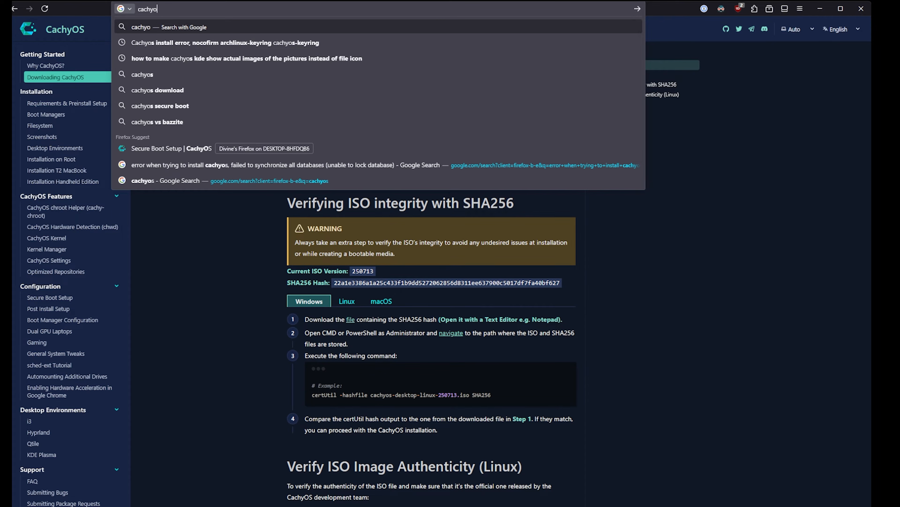
pyautogui.write('s.org')
pyautogui.press('Return')
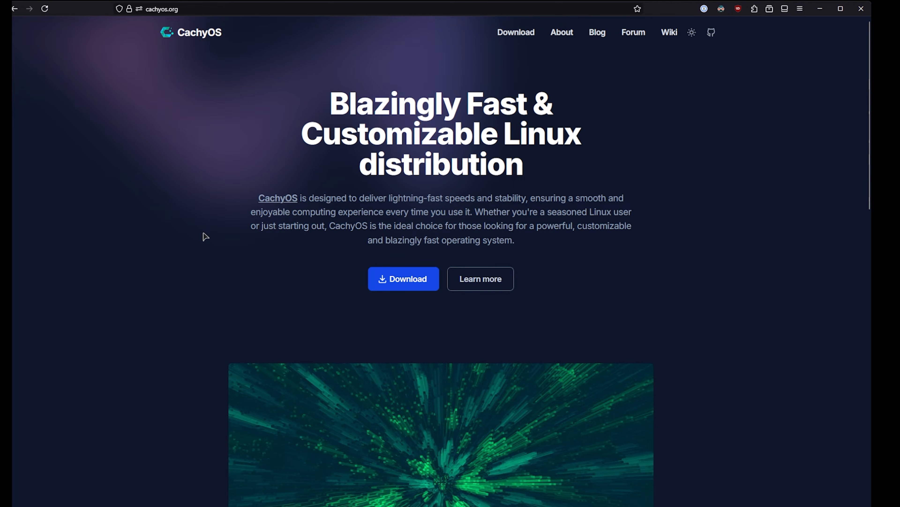
# Step: Read through the CachyOS home page's features, editions and installation options, ending back at its main download section
pyautogui.scroll(-7, 205, 237)
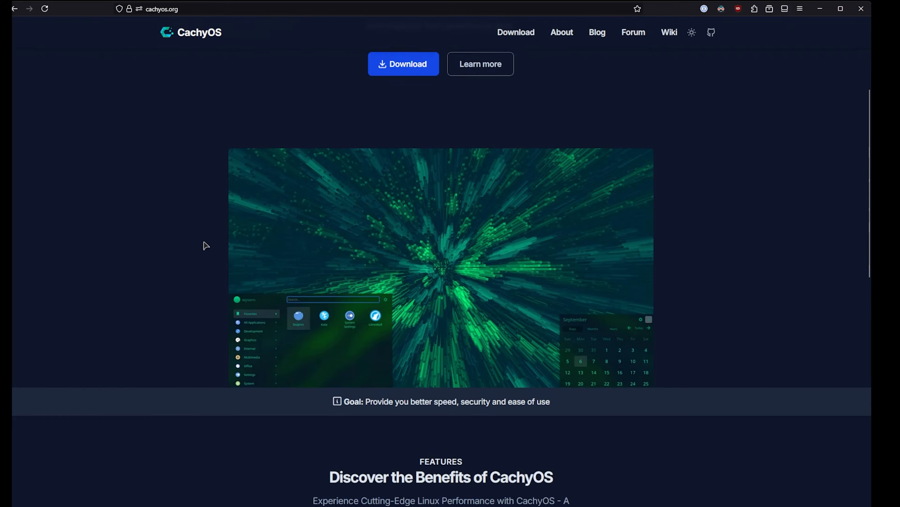
pyautogui.scroll(-3, 206, 247)
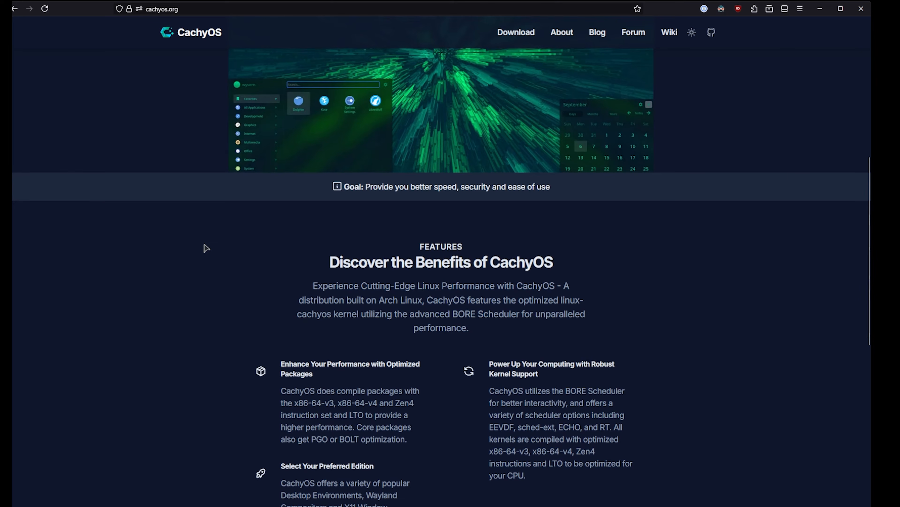
pyautogui.scroll(-10, 206, 248)
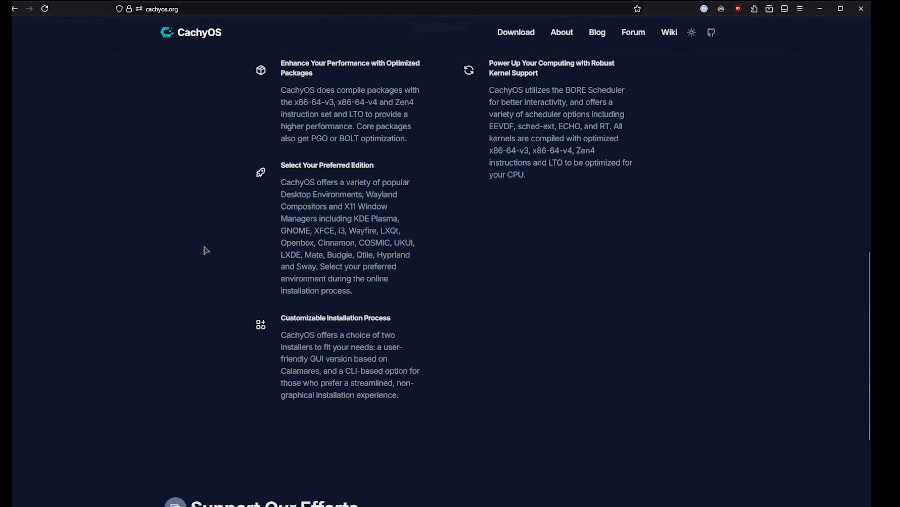
pyautogui.scroll(-6, 207, 252)
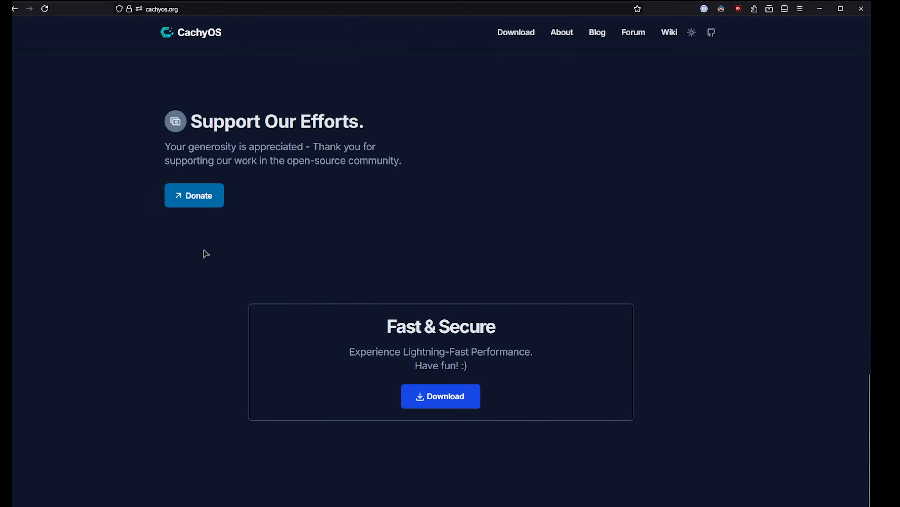
pyautogui.scroll(-2, 202, 253)
pyautogui.scroll(20, 201, 257)
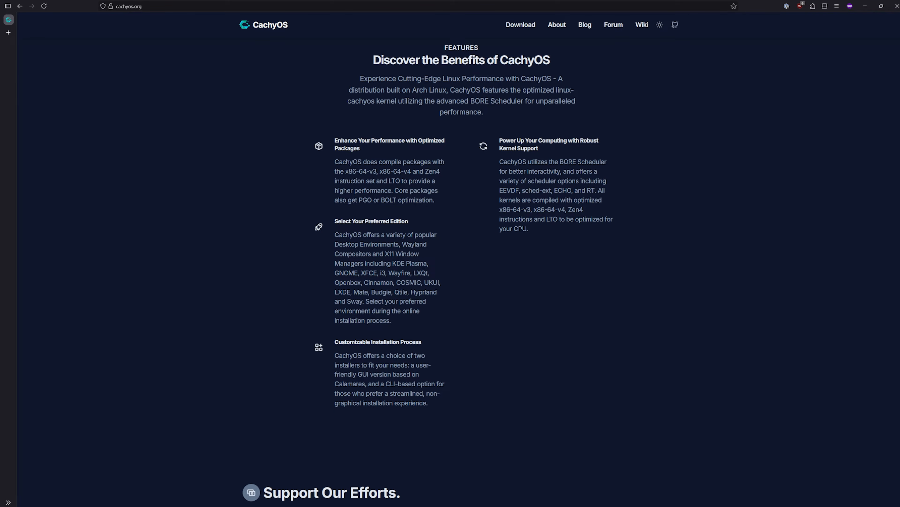
pyautogui.scroll(10, 252, 319)
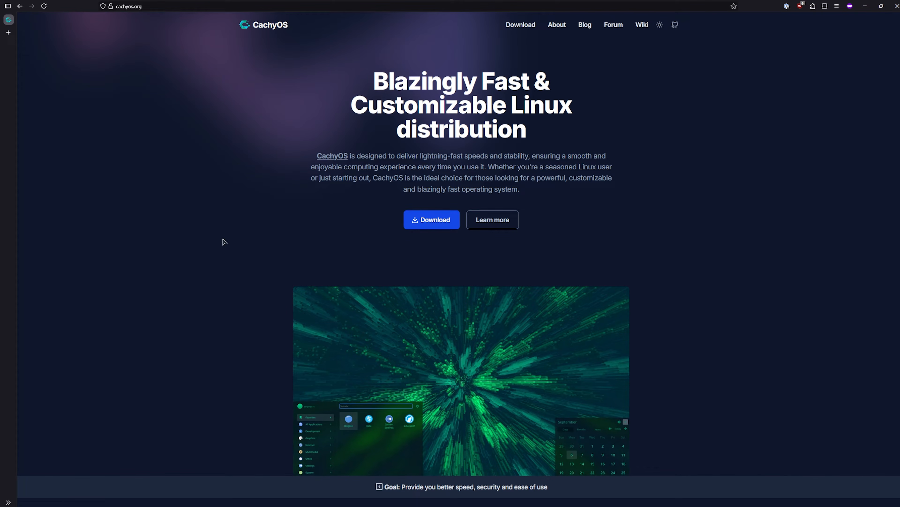
# Step: Open the CachyOS download page and download the Desktop Edition ISO through the Direct option
pyautogui.click(432, 223)
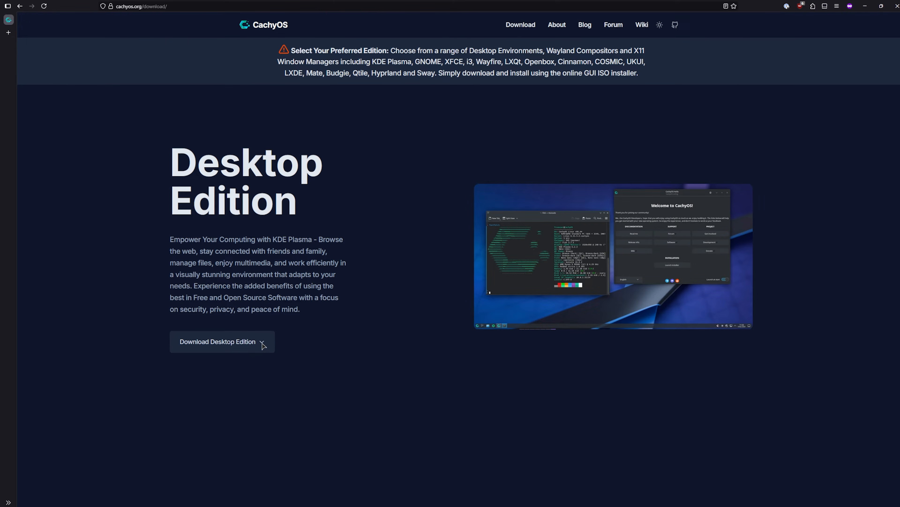
pyautogui.click(262, 342)
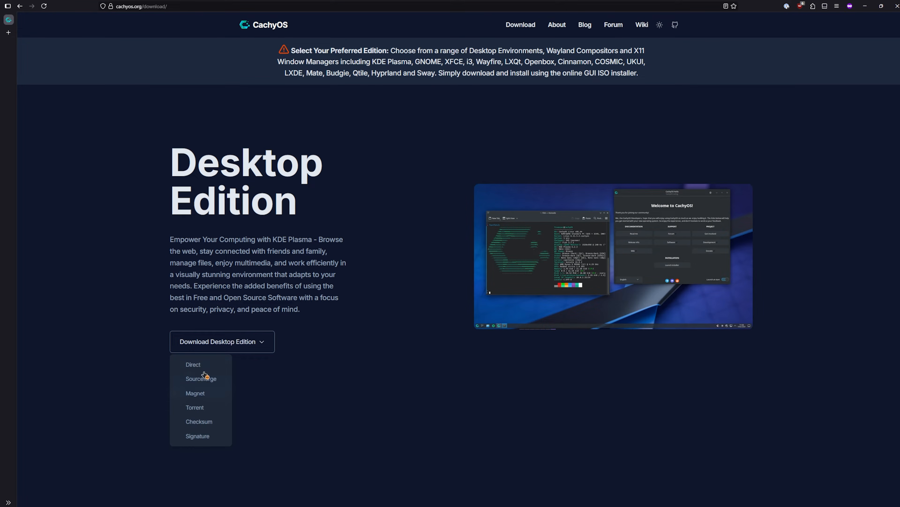
pyautogui.click(258, 344)
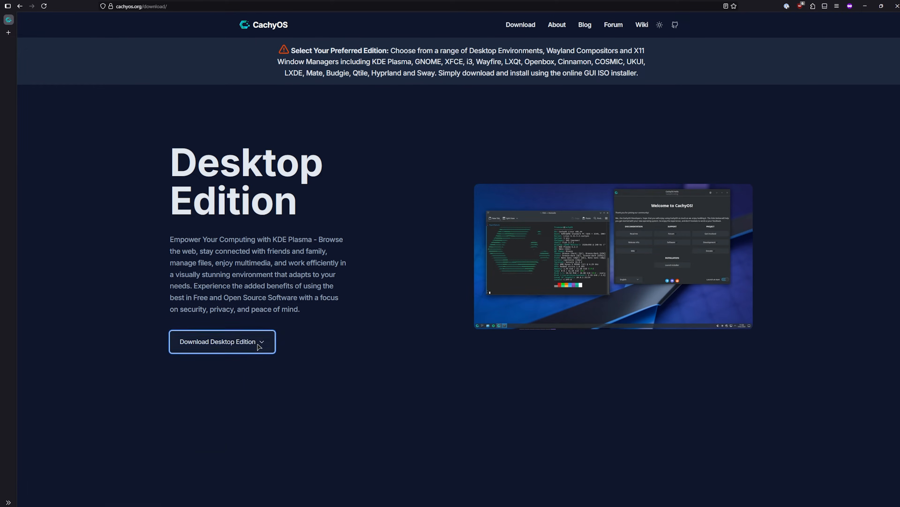
pyautogui.click(259, 344)
pyautogui.click(210, 367)
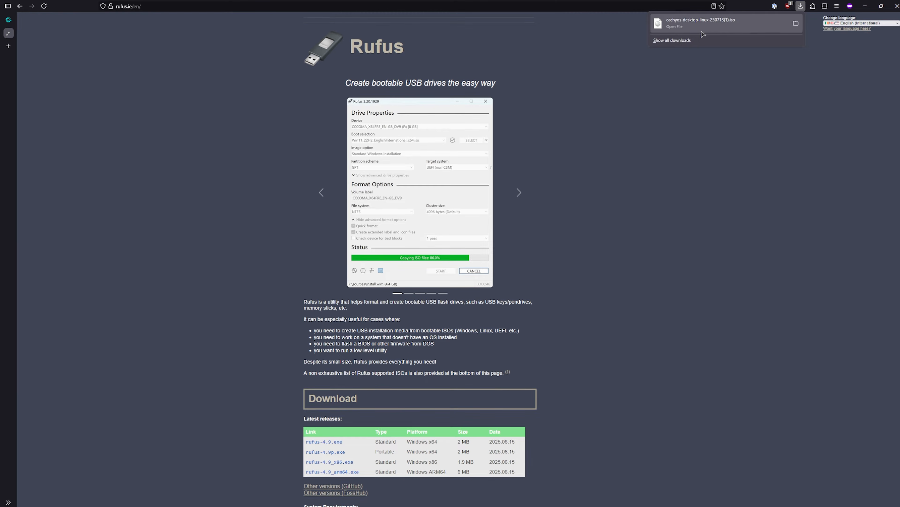
# Step: Download the standard Windows x64 release rufus-4.9.exe from the Rufus website
pyautogui.click(152, 50)
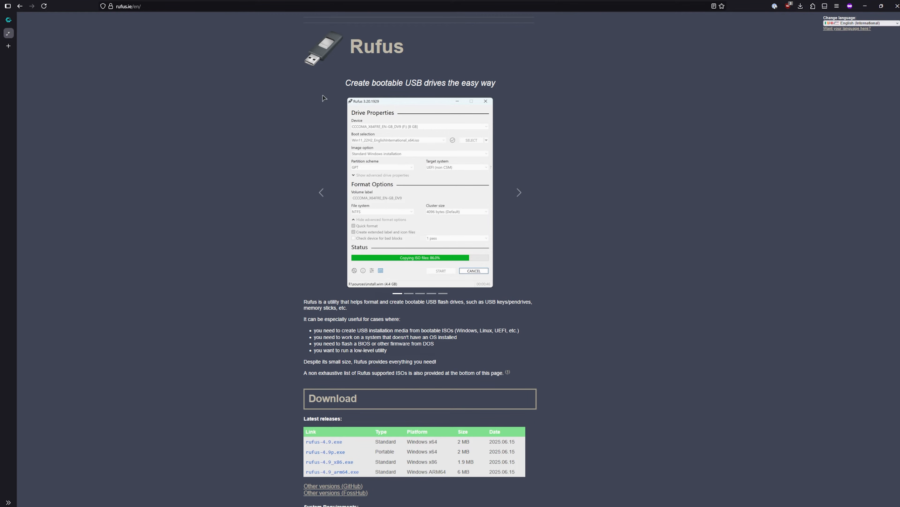
pyautogui.moveTo(330, 77); pyautogui.dragTo(516, 92)
pyautogui.click(543, 101)
pyautogui.scroll(-2, 432, 228)
pyautogui.scroll(-2, 432, 228)
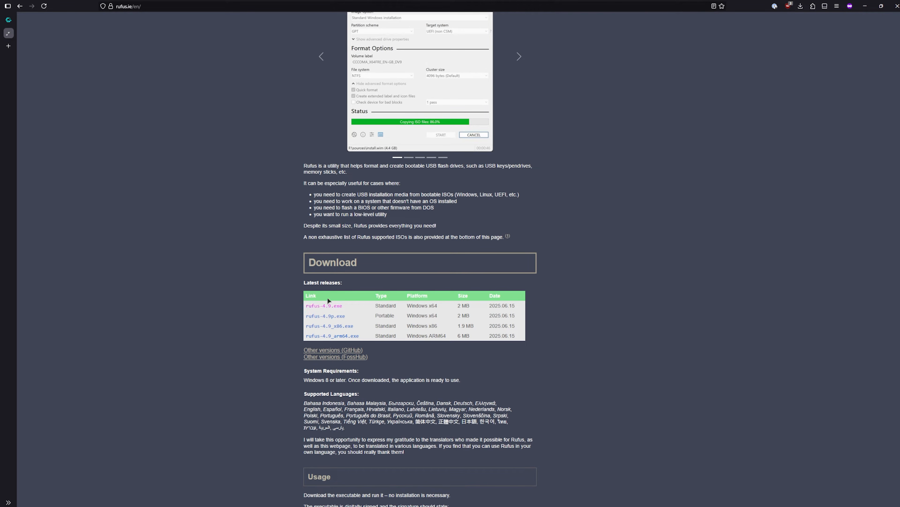
pyautogui.click(331, 307)
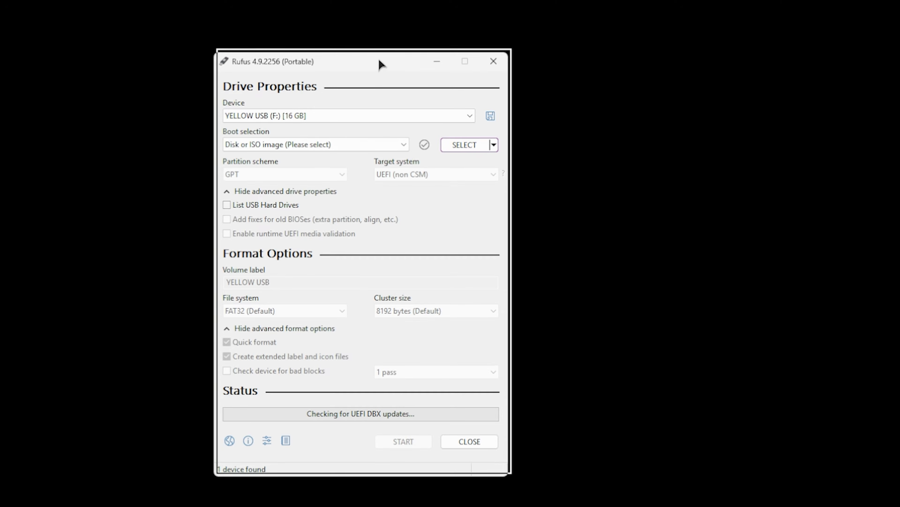
# Step: In Rufus, reposition the window and choose YELLOW USB (F:) [16 GB] as the target device
pyautogui.moveTo(378, 64); pyautogui.dragTo(380, 12)
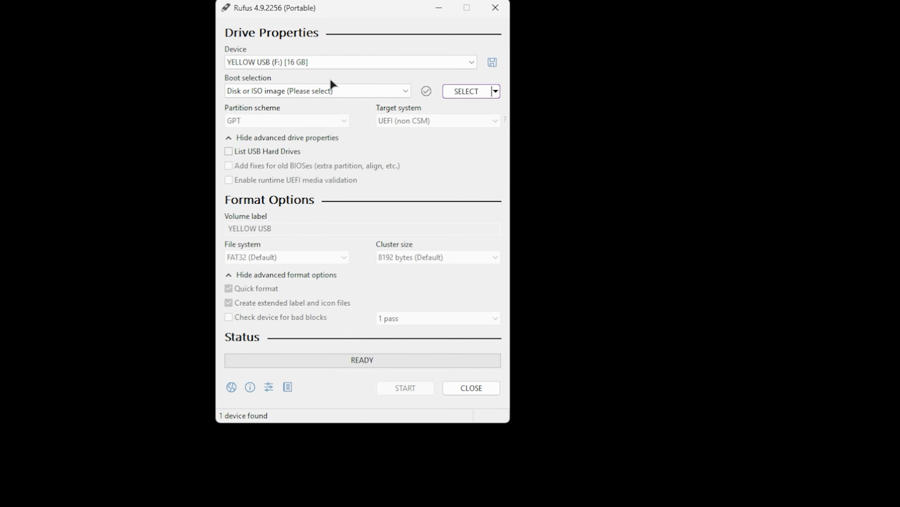
pyautogui.click(323, 61)
pyautogui.click(353, 61)
pyautogui.click(350, 64)
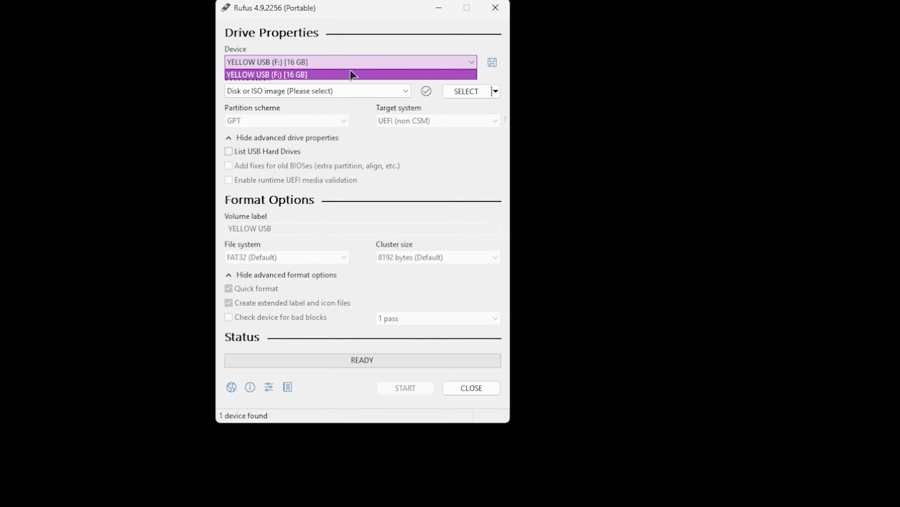
pyautogui.click(440, 146)
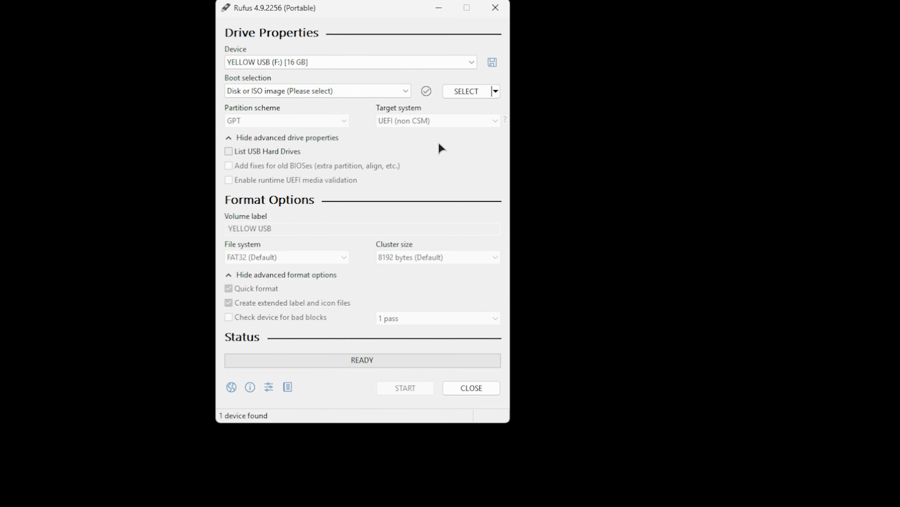
# Step: Load cachyos-desktop-linux-250713(1).iso from the Downloads folder as the boot image
pyautogui.click(367, 91)
pyautogui.click(301, 112)
pyautogui.click(474, 93)
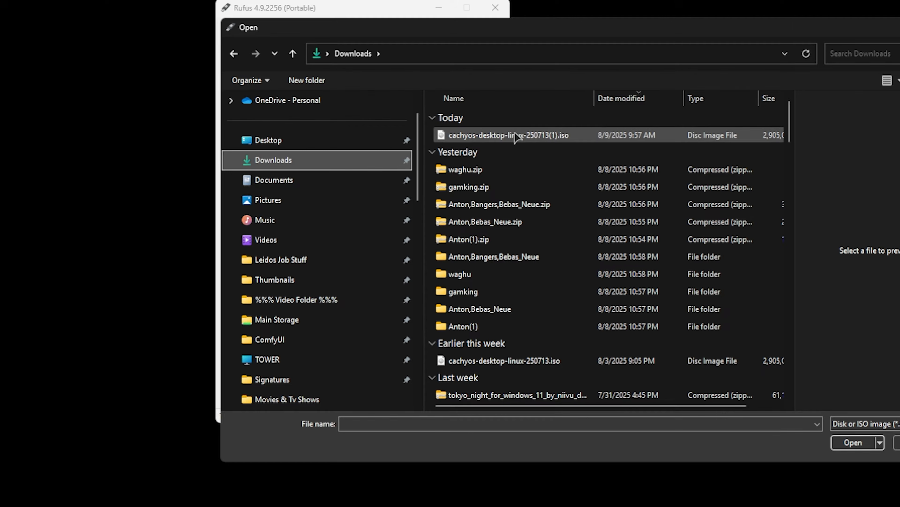
pyautogui.doubleClick(517, 136)
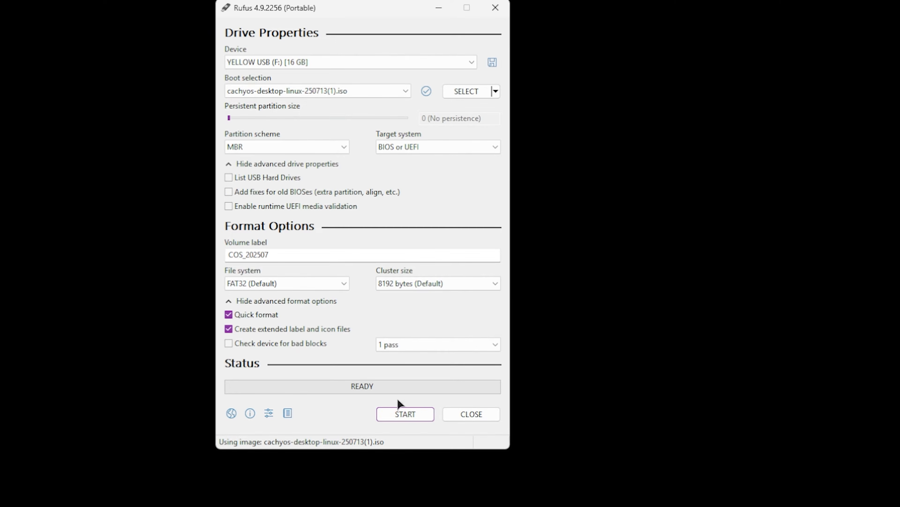
# Step: Start writing the CachyOS image to the USB drive in ISO Image mode, accepting that all data on it is erased
pyautogui.click(406, 415)
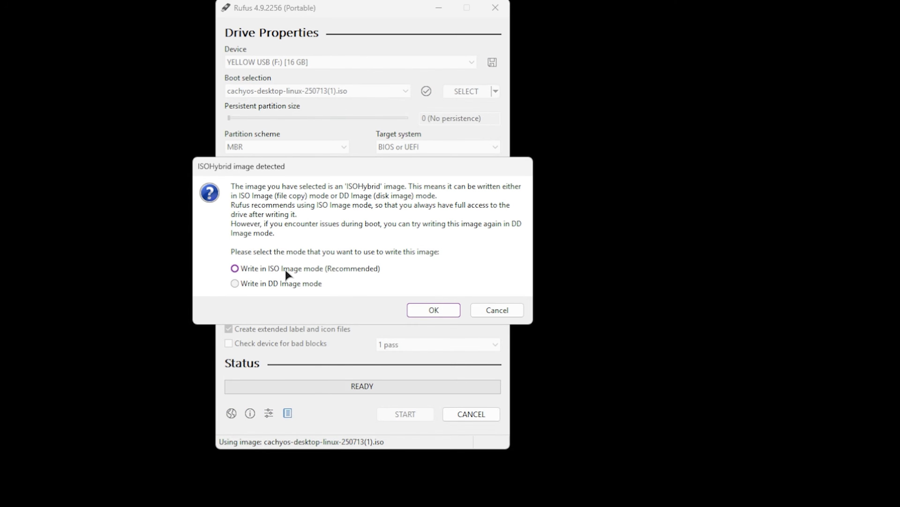
pyautogui.click(432, 310)
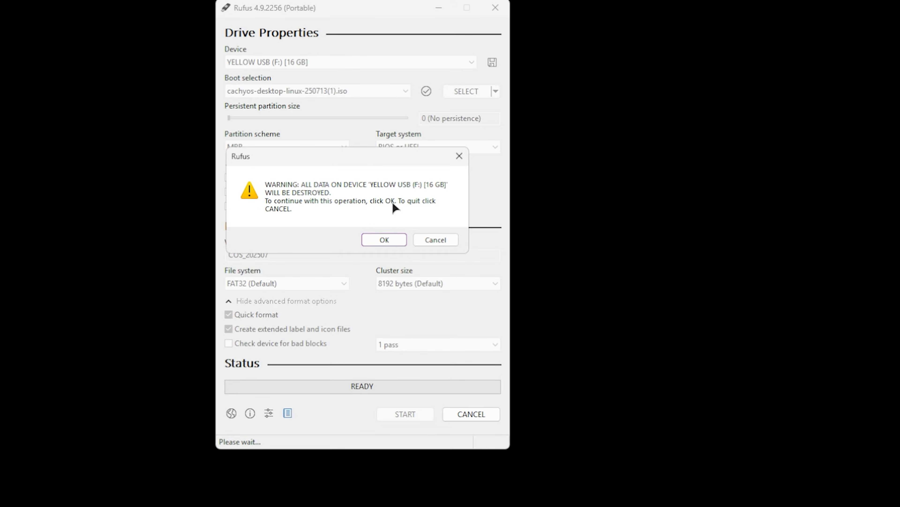
pyautogui.click(388, 238)
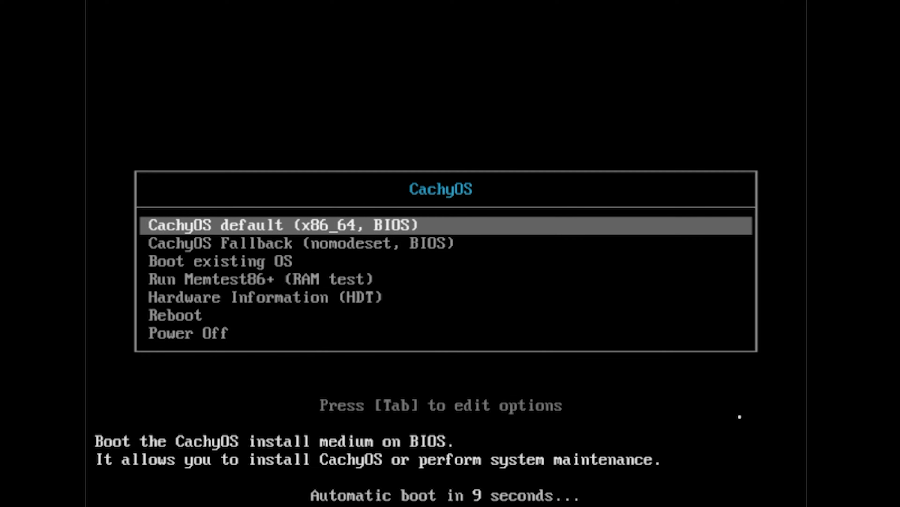
# Step: Boot the install medium with the CachyOS default (x86_64, BIOS) entry
pyautogui.press('Down')
pyautogui.press('Up')
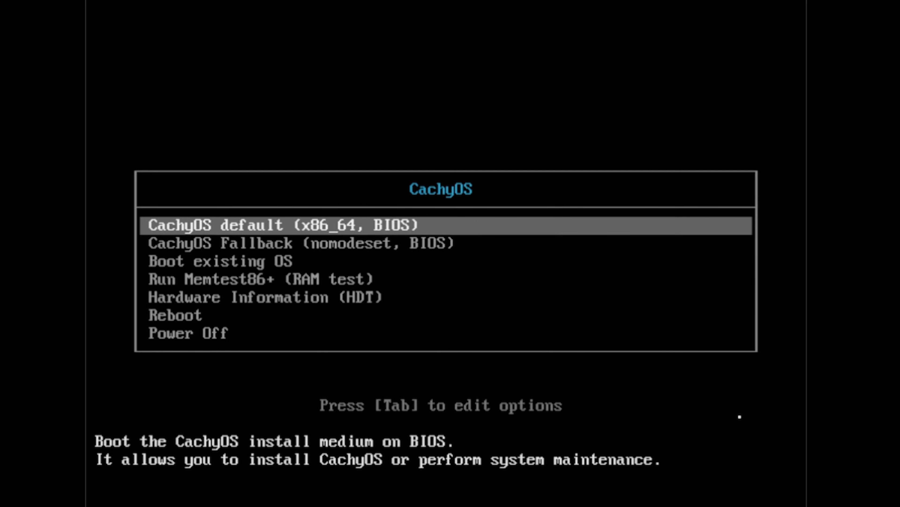
pyautogui.press('Return')
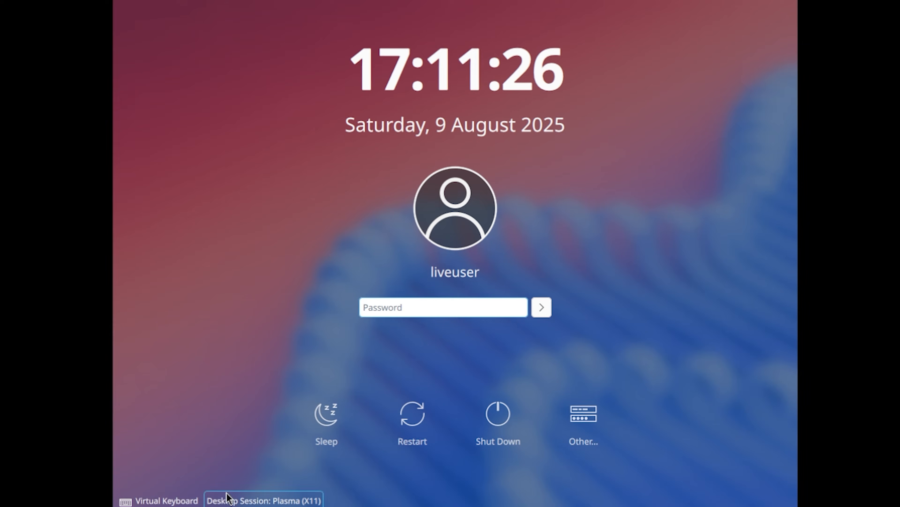
# Step: Set the desktop session to Plasma (Wayland) and log in as liveuser without a password
pyautogui.click(277, 501)
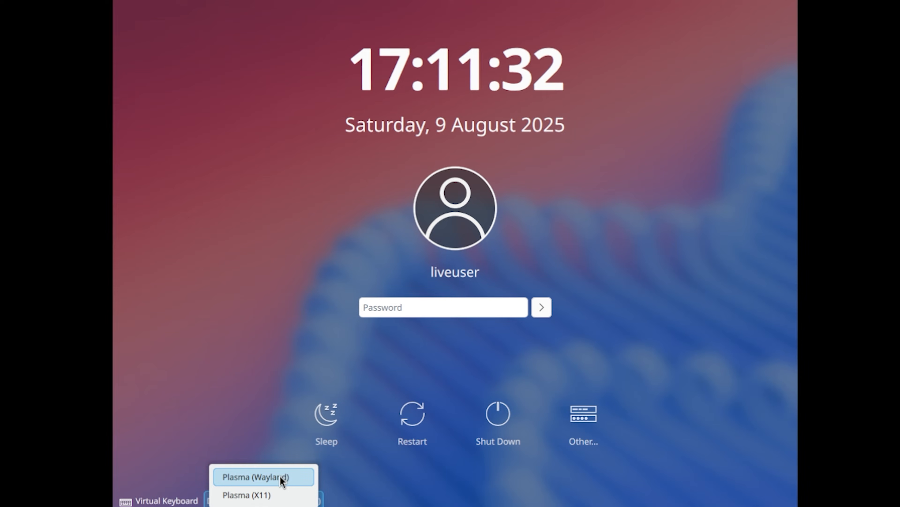
pyautogui.click(277, 477)
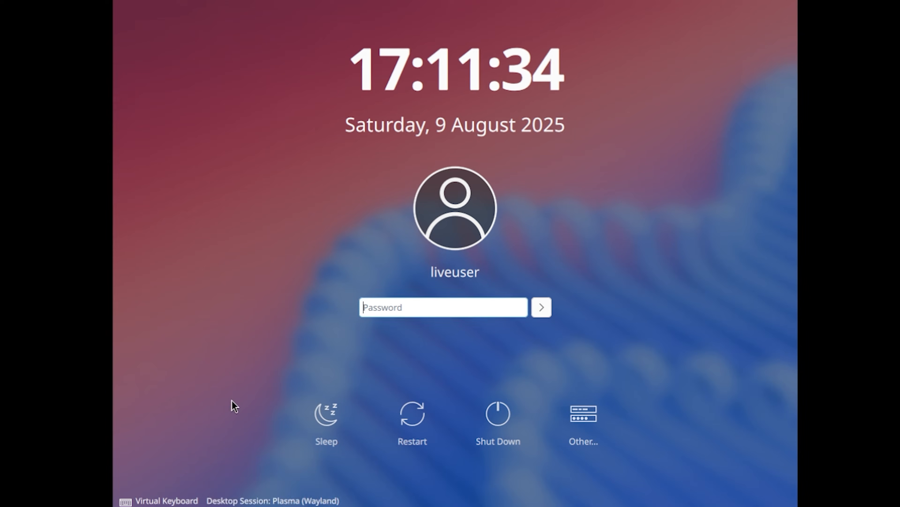
pyautogui.click(543, 311)
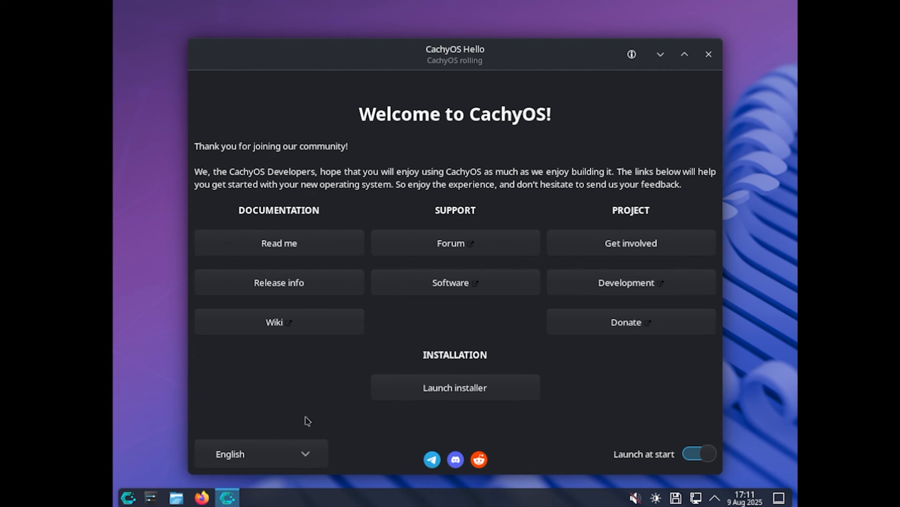
# Step: Minimize and restore the CachyOS Hello window, and close it
pyautogui.click(660, 53)
pyautogui.click(227, 497)
pyautogui.click(701, 55)
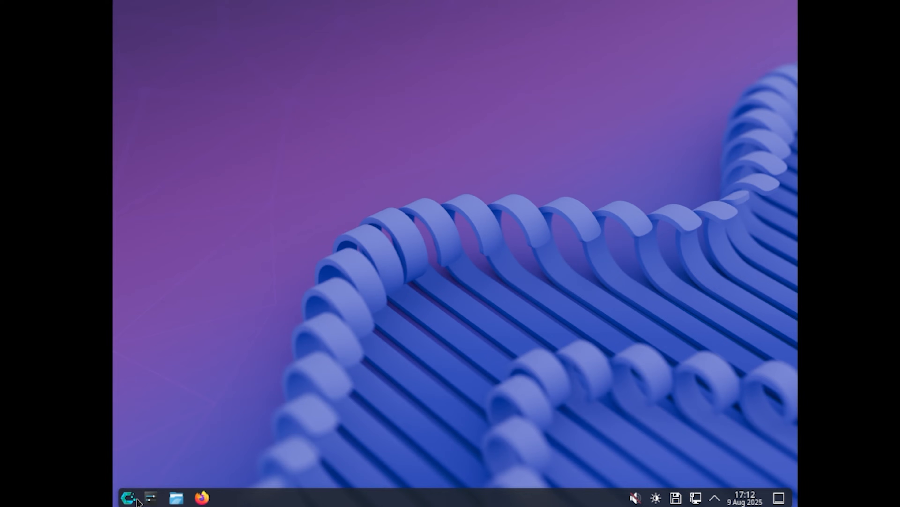
# Step: Open CachyOS Hello by searching the application launcher for "hello", and launch the installer with the Grub bootloader
pyautogui.click(128, 498)
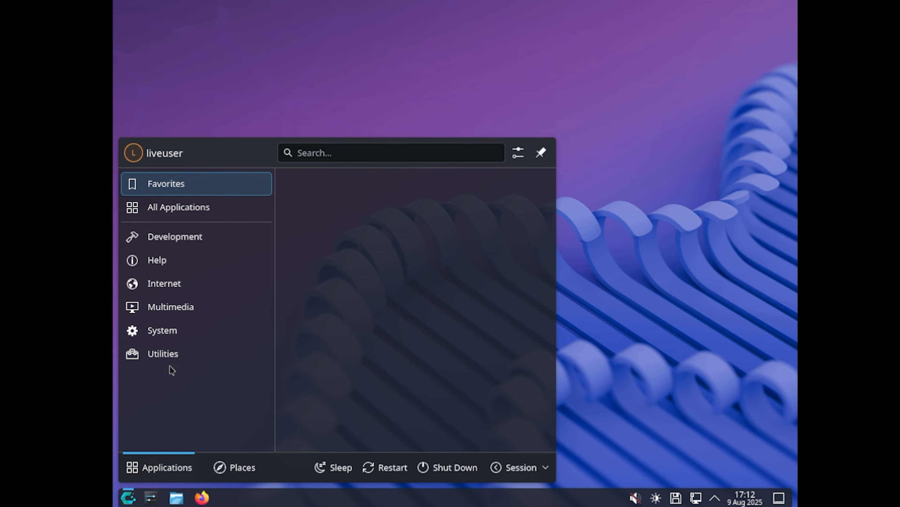
pyautogui.write('hello')
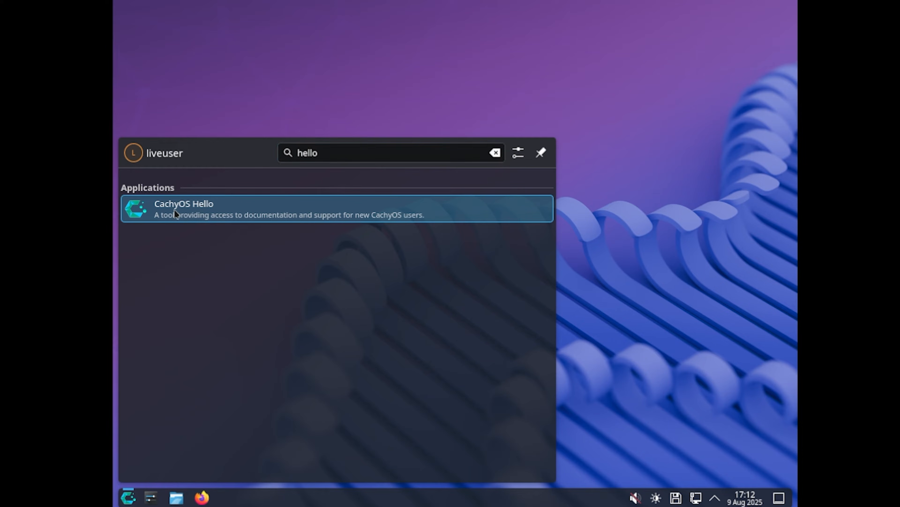
pyautogui.click(200, 217)
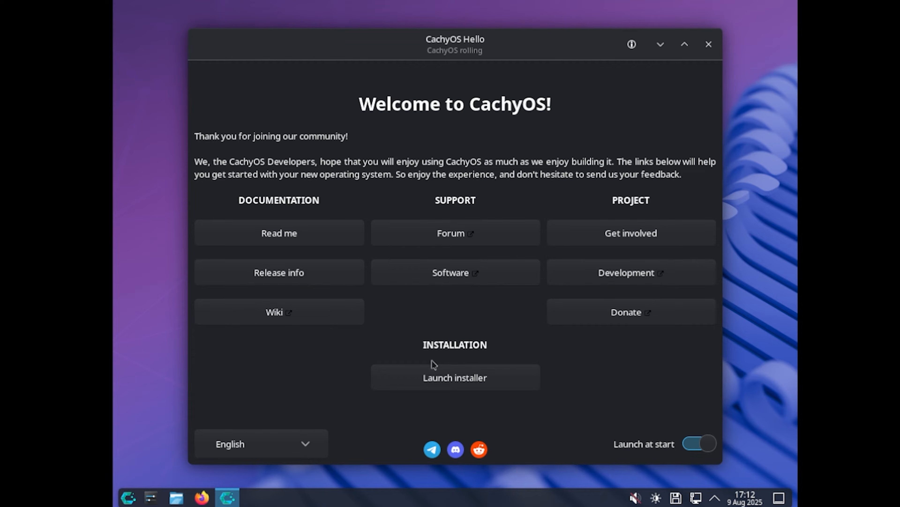
pyautogui.click(441, 384)
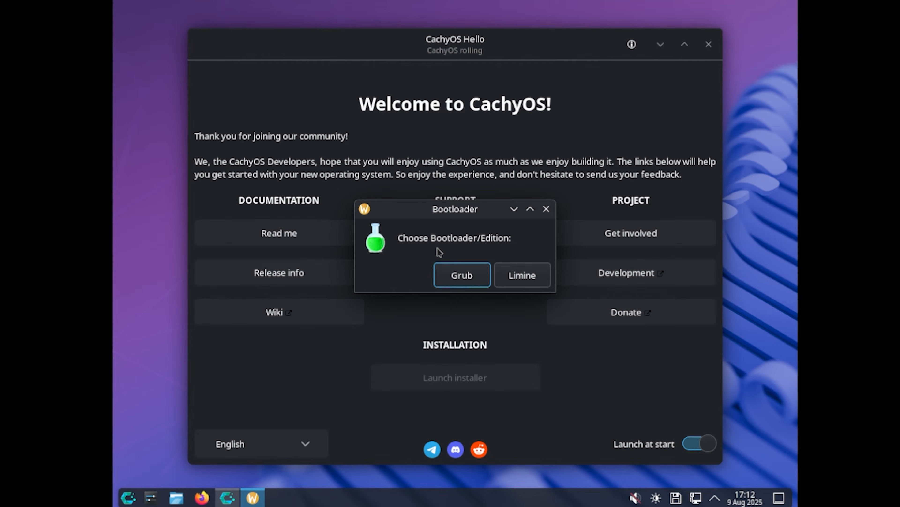
pyautogui.click(470, 278)
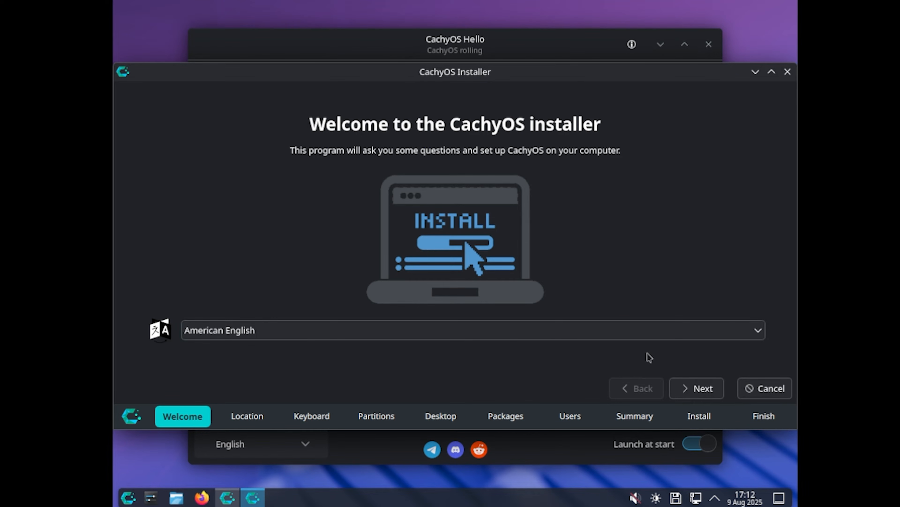
# Step: Accept American English, the America/Phoenix time zone and the default English (US) keyboard layout in the installer
pyautogui.click(701, 389)
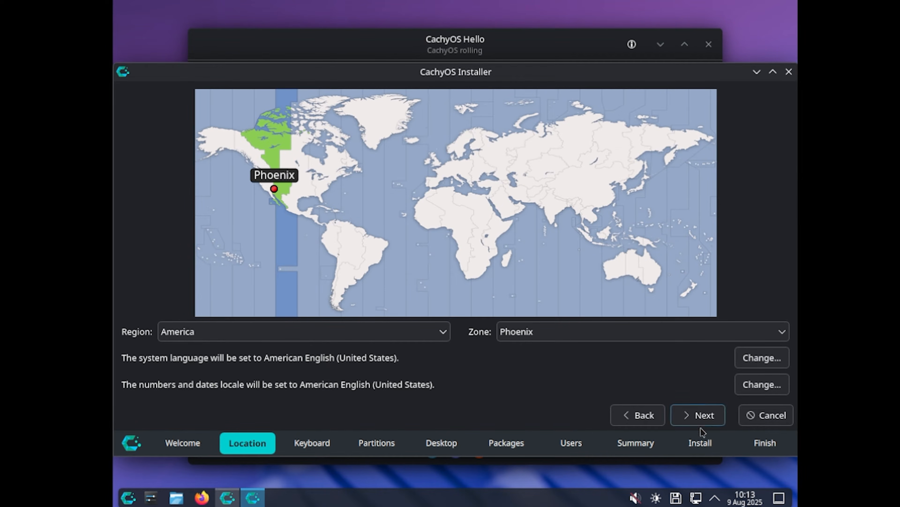
pyautogui.click(703, 416)
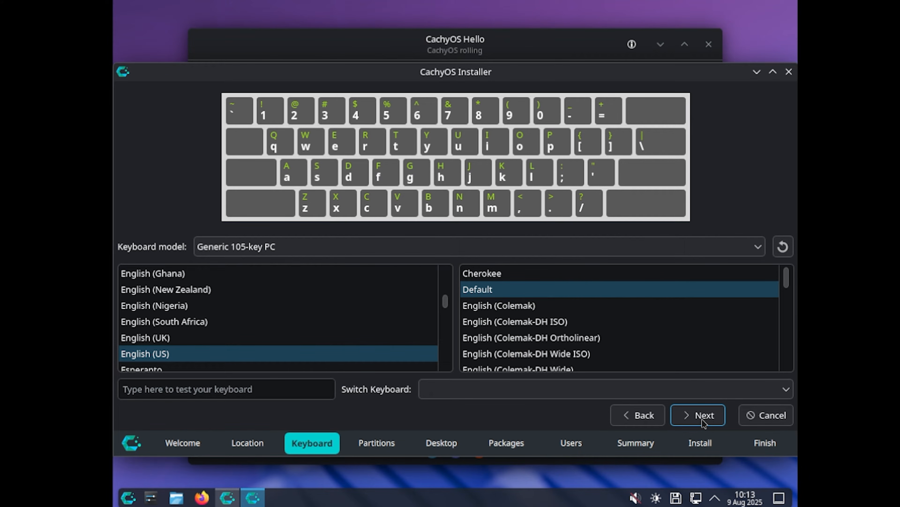
pyautogui.click(704, 421)
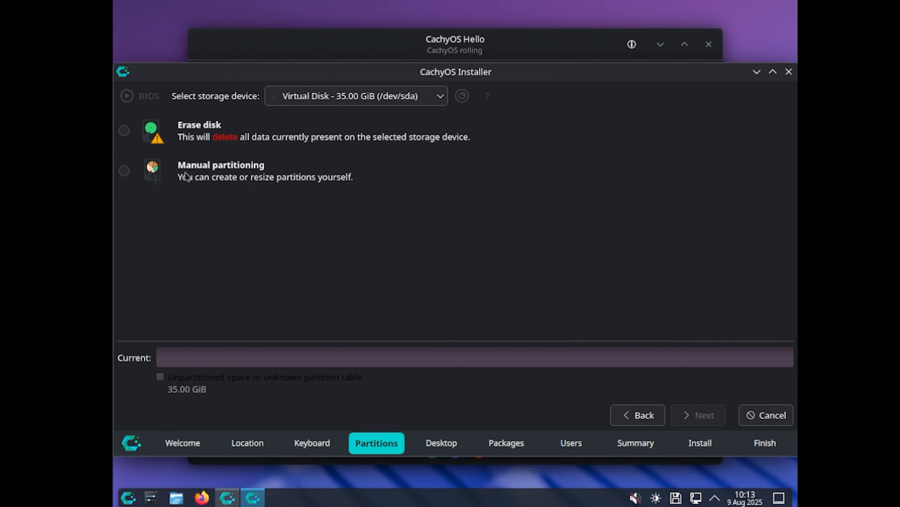
# Step: Choose Erase disk with btrfs on Virtual Disk - 35.00 GiB (/dev/sda) and continue to the desktop selection
pyautogui.click(127, 137)
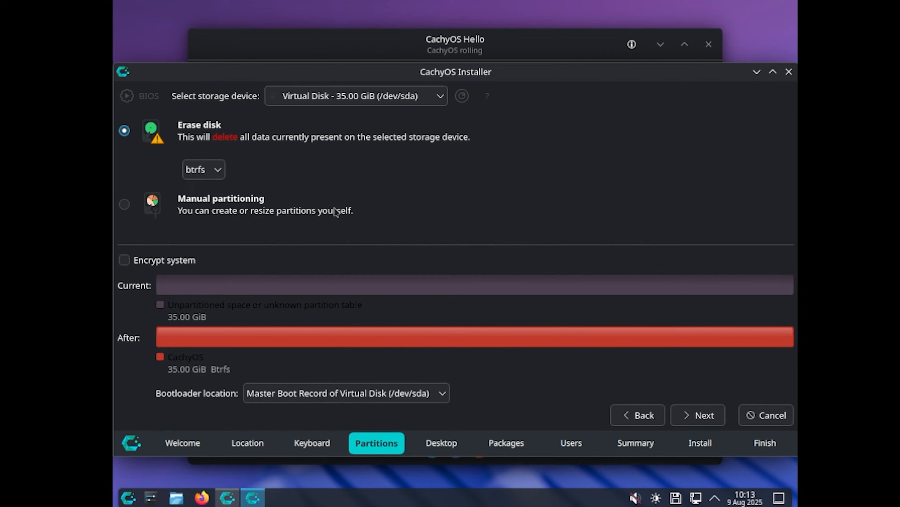
pyautogui.click(436, 97)
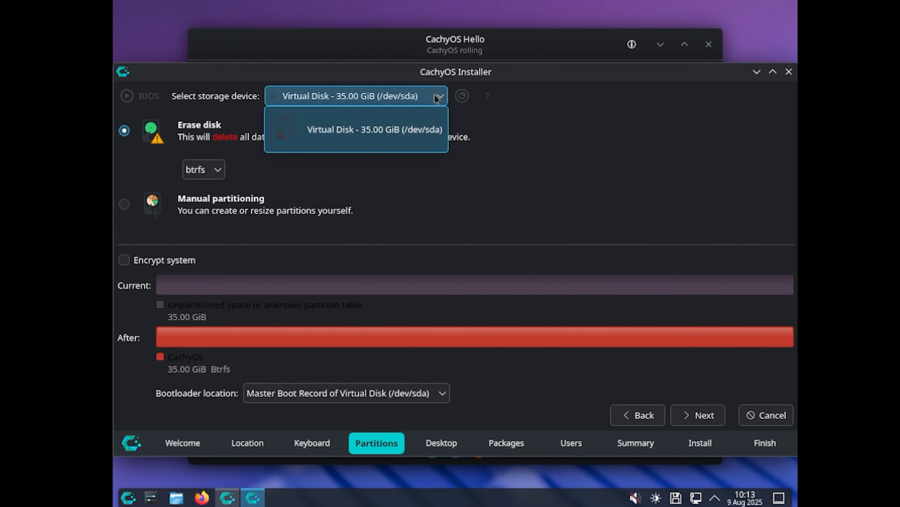
pyautogui.click(376, 139)
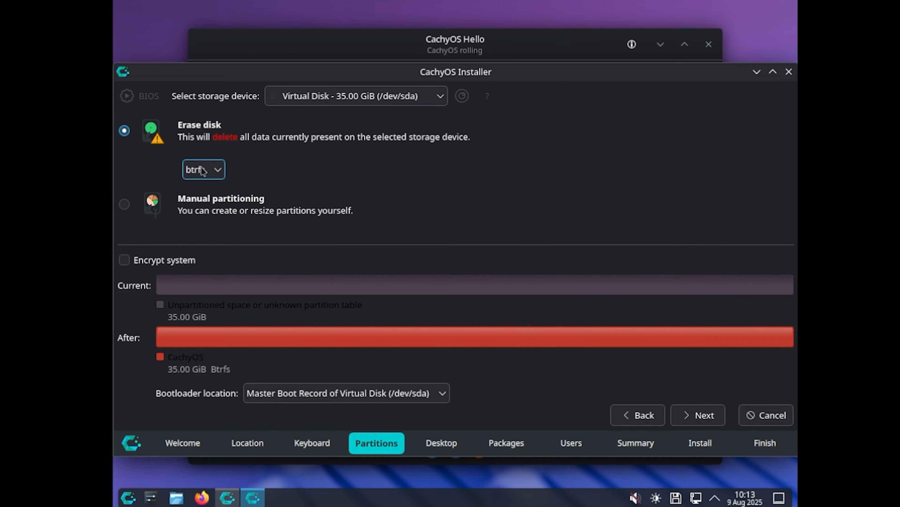
pyautogui.click(706, 415)
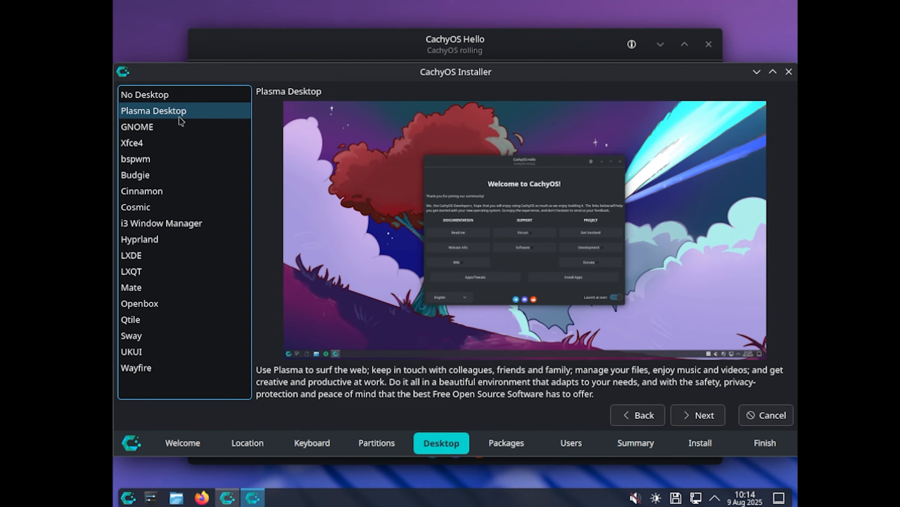
# Step: Preview desktops such as GNOME, Cinnamon, Hyprland, LXDE and Openbox, and choose Plasma Desktop for the installation
pyautogui.click(156, 133)
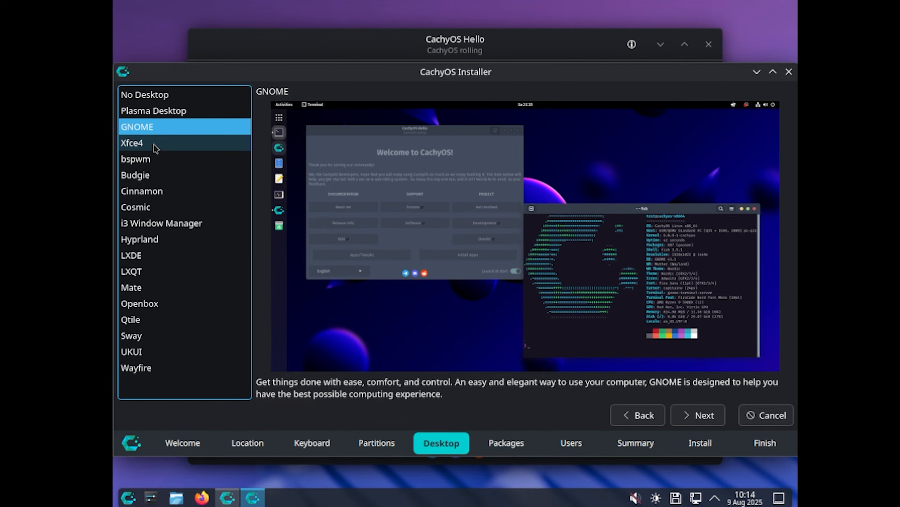
pyautogui.click(156, 191)
pyautogui.click(174, 238)
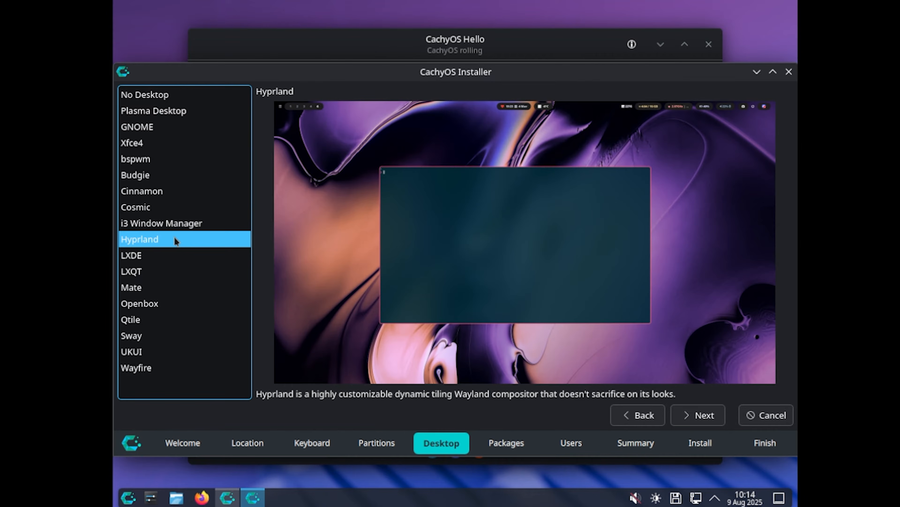
pyautogui.click(176, 257)
pyautogui.click(175, 305)
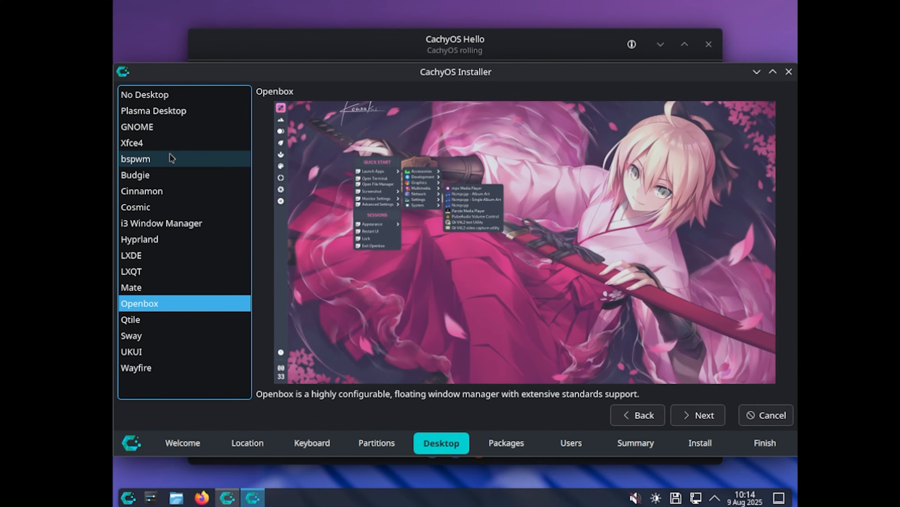
pyautogui.click(199, 110)
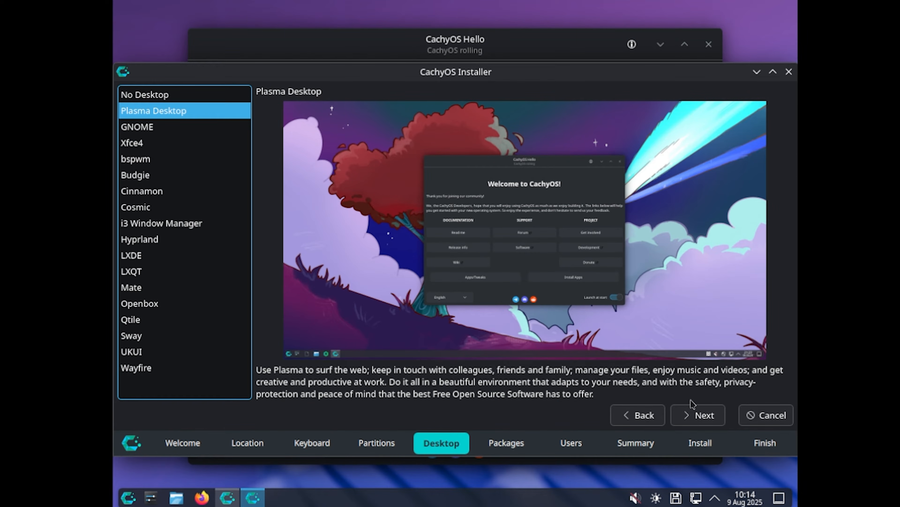
pyautogui.click(704, 424)
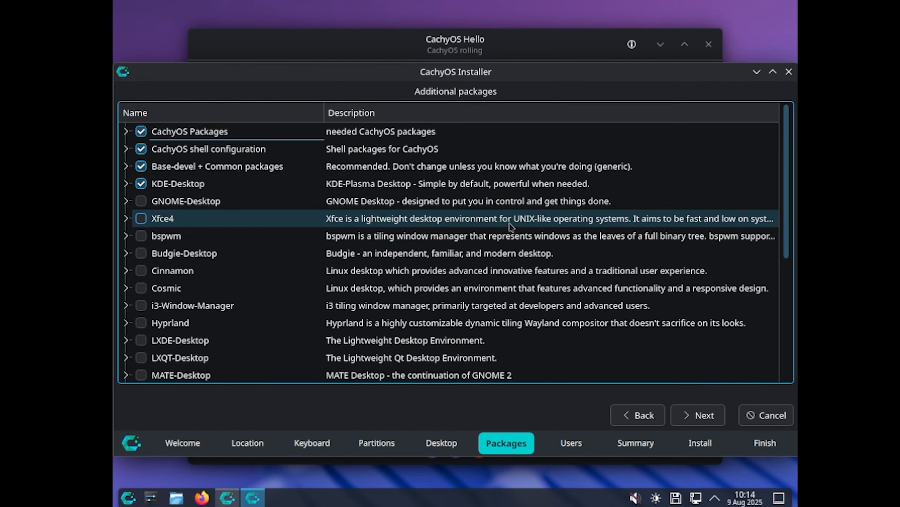
# Step: Review the additional packages list and continue to user setup with the preselected packages
pyautogui.scroll(-4, 485, 234)
pyautogui.scroll(4, 482, 262)
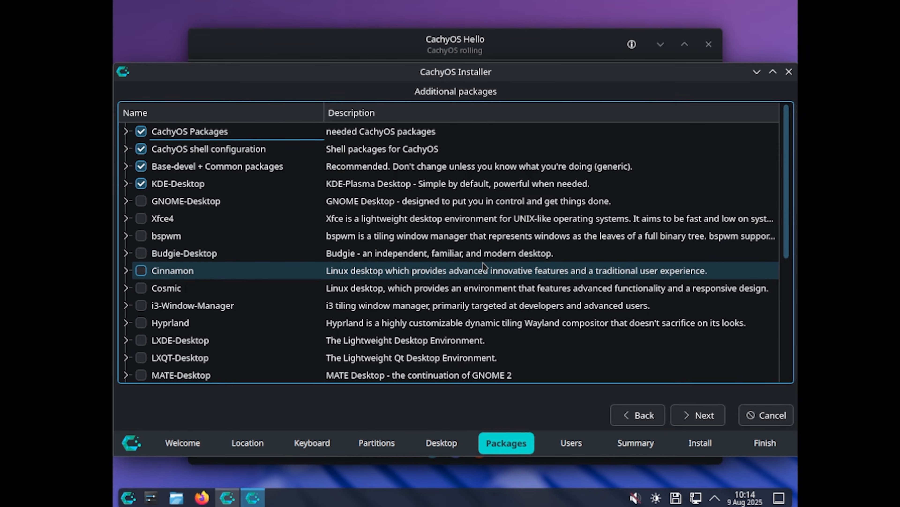
pyautogui.scroll(-4, 411, 201)
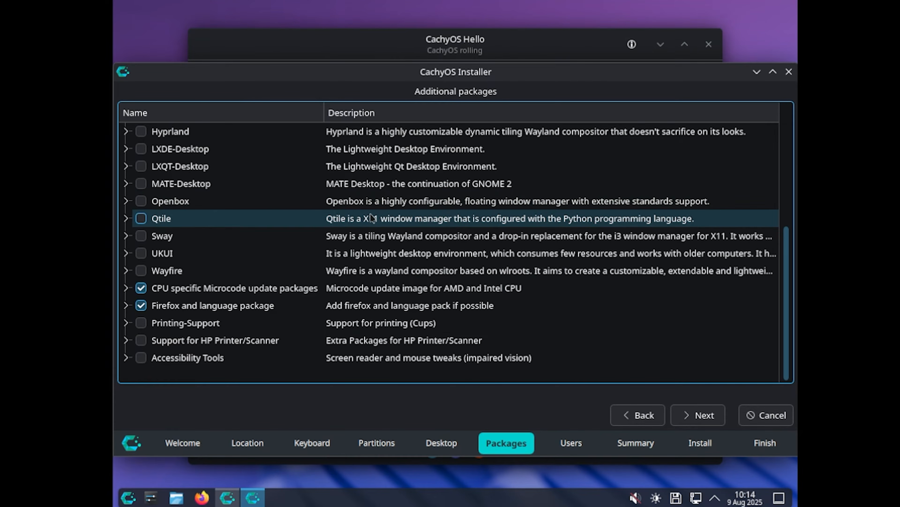
pyautogui.scroll(4, 413, 291)
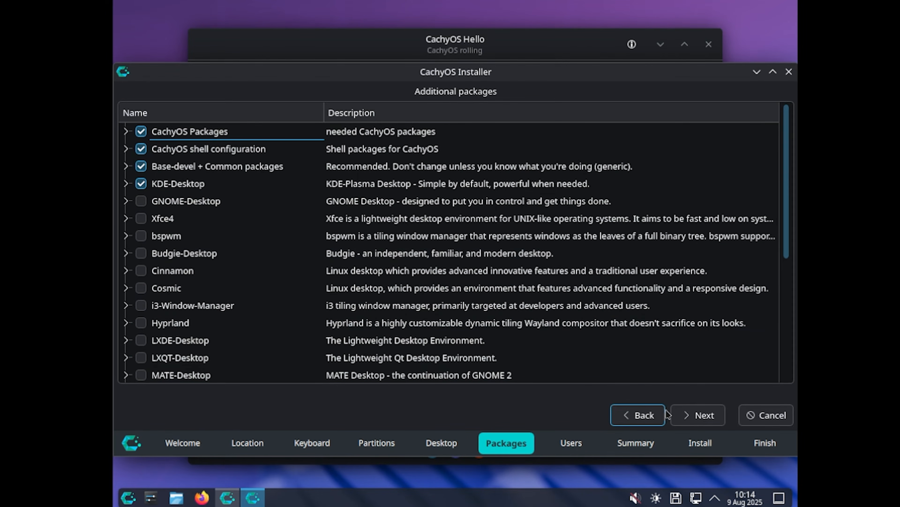
pyautogui.click(704, 416)
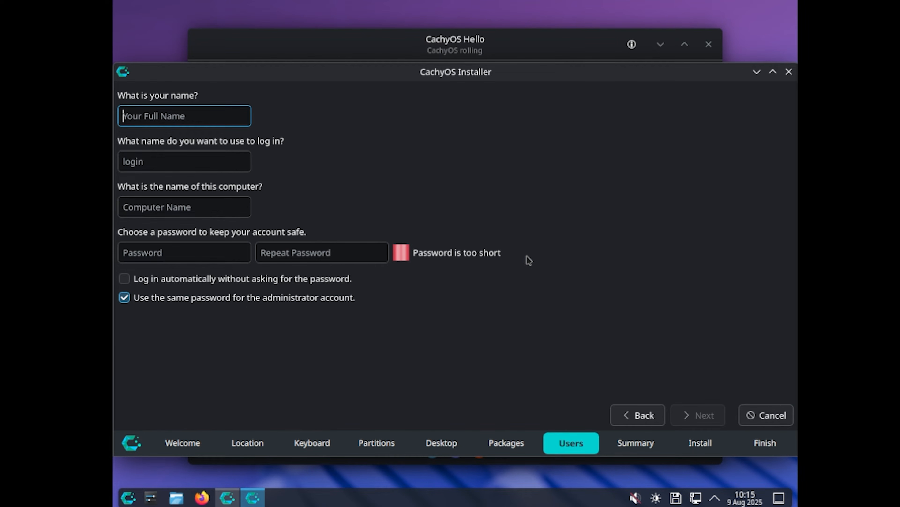
# Step: Enter the user's full name, keep the suggested login name, and name the computer DivineTechPC_Linux
pyautogui.write('Divinetech')
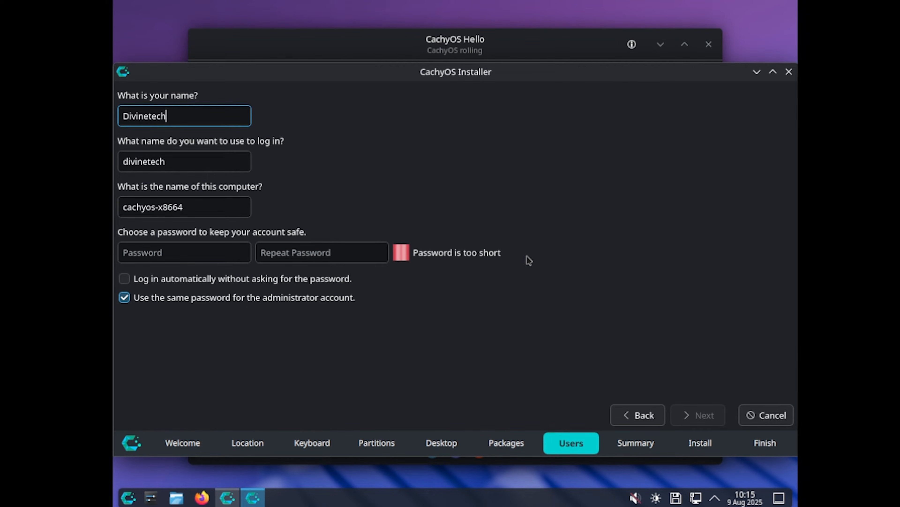
pyautogui.press('Tab')
pyautogui.press('Tab')
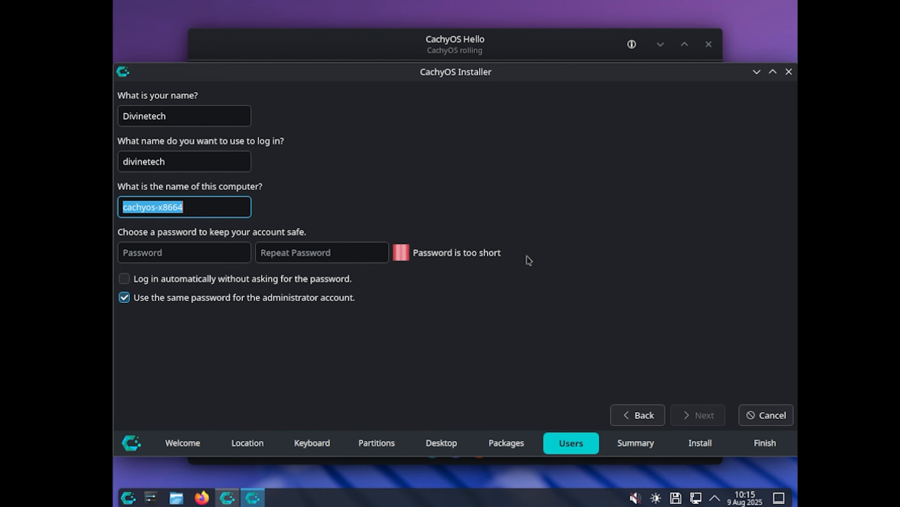
pyautogui.write('Divine')
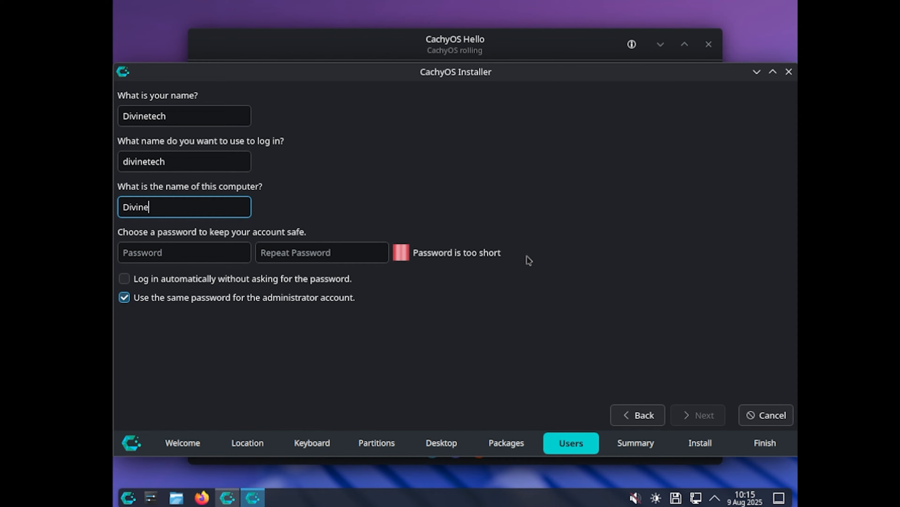
pyautogui.write('TechPC_Linux')
pyautogui.press('Tab')
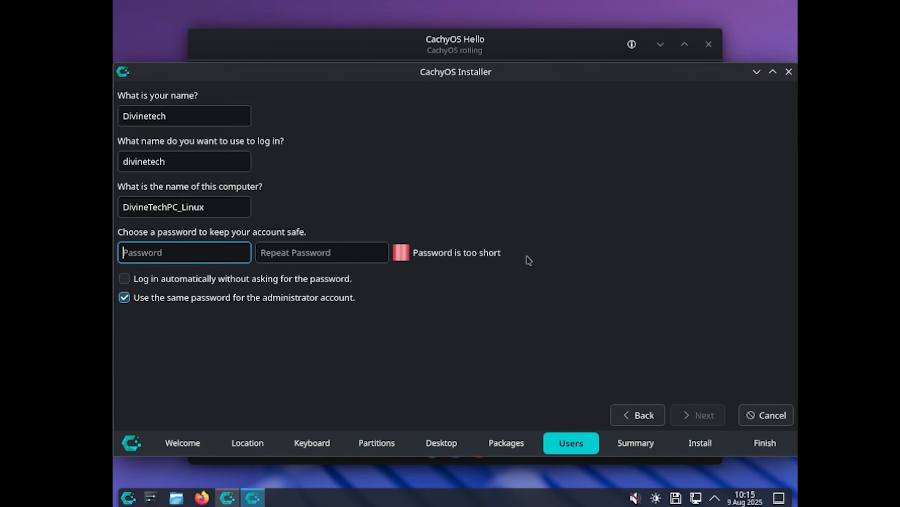
# Step: Enter the account password and repeat it in the confirmation field
pyautogui.write('*******')
pyautogui.press('Tab')
pyautogui.write('*******')
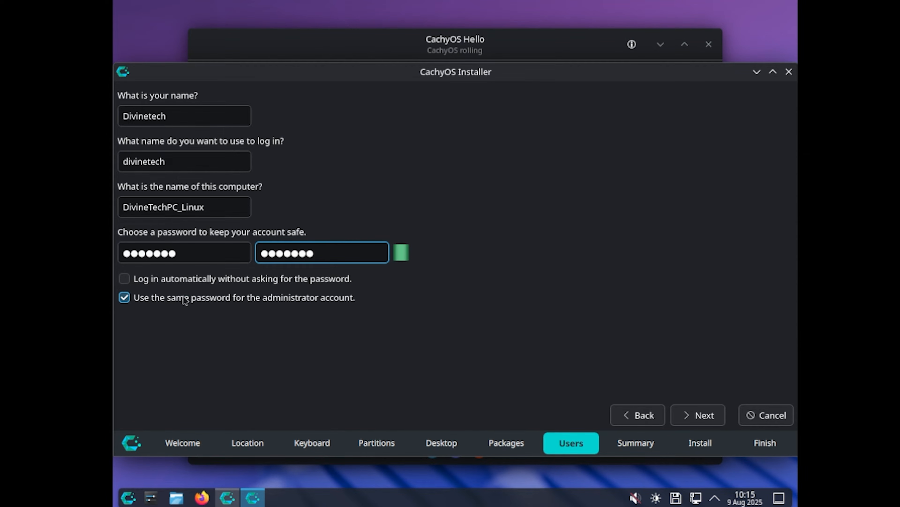
# Step: Keep the same password enabled for the administrator account and continue to the installation summary
pyautogui.click(232, 297)
pyautogui.click(232, 298)
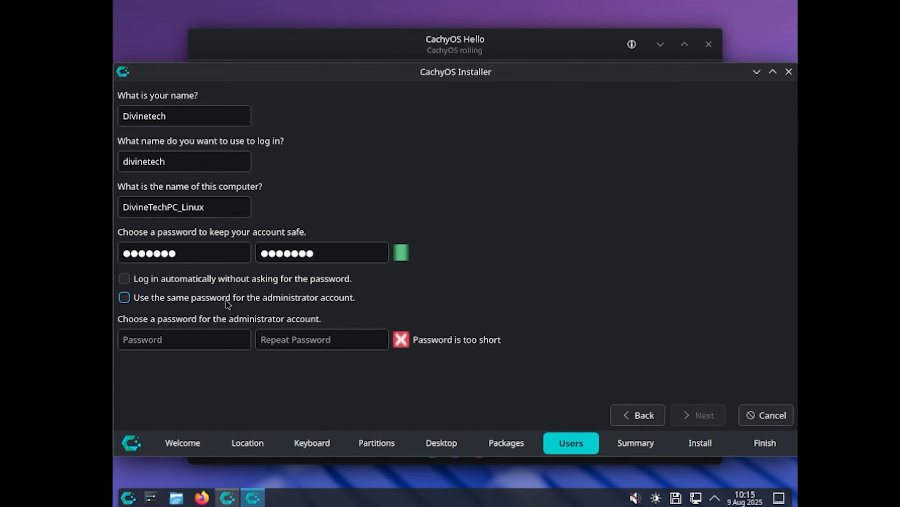
pyautogui.click(149, 302)
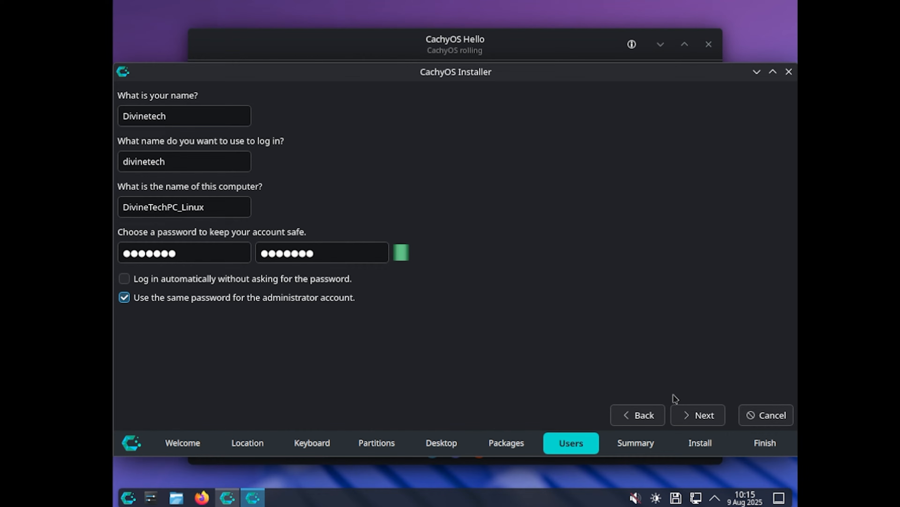
pyautogui.click(706, 416)
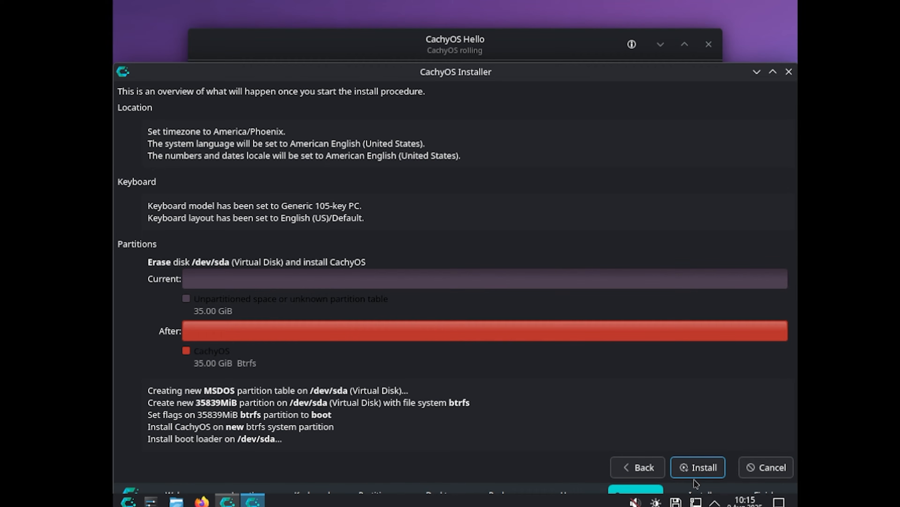
# Step: Start the CachyOS installation from the summary page and confirm the disk changes
pyautogui.moveTo(646, 81); pyautogui.dragTo(644, 30)
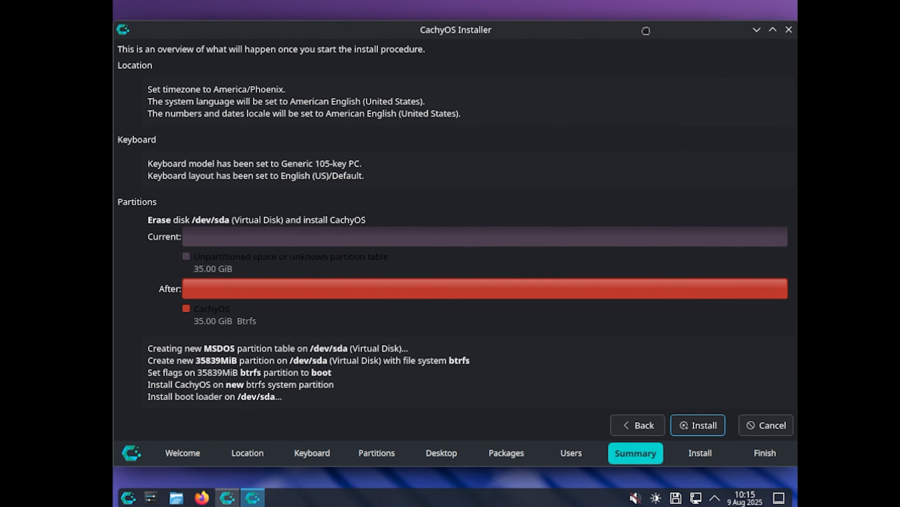
pyautogui.click(698, 424)
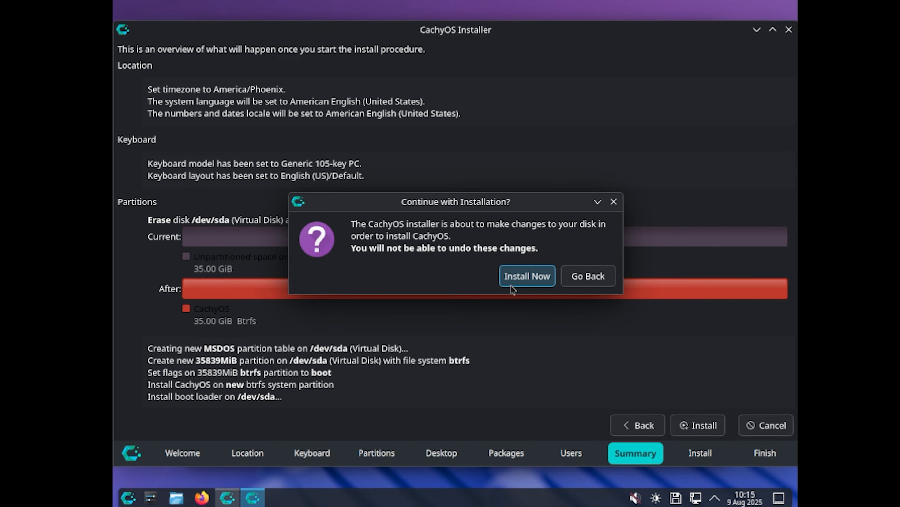
pyautogui.click(523, 279)
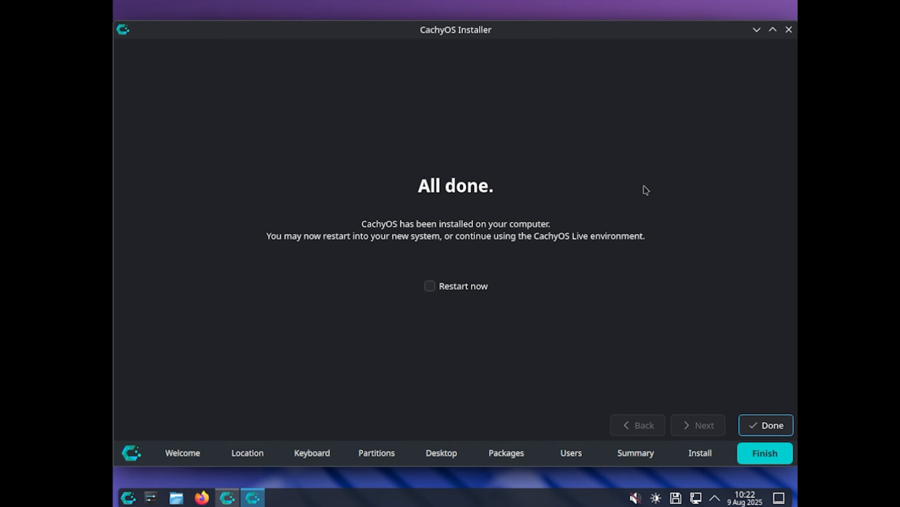
# Step: Finish the installer with an immediate restart and boot the CachyOS Linux entry in Grub
pyautogui.click(430, 286)
pyautogui.click(772, 428)
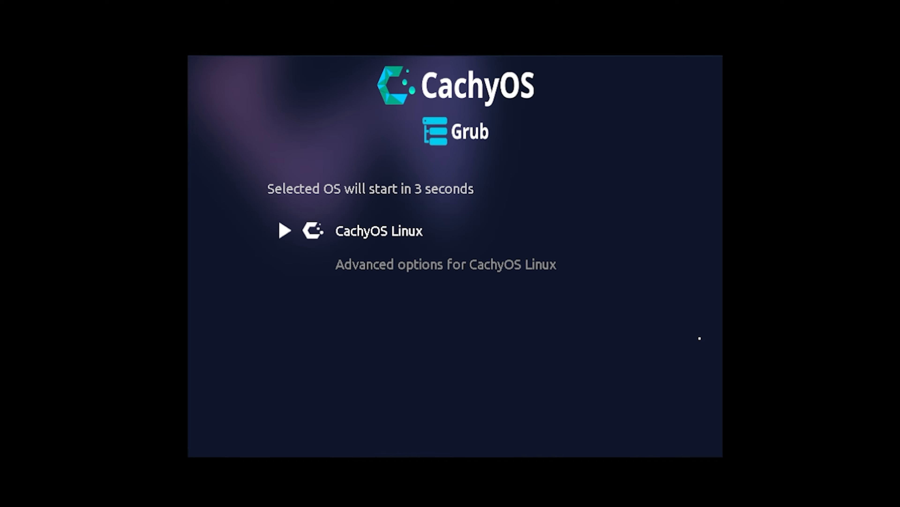
pyautogui.press('Down')
pyautogui.press('Up')
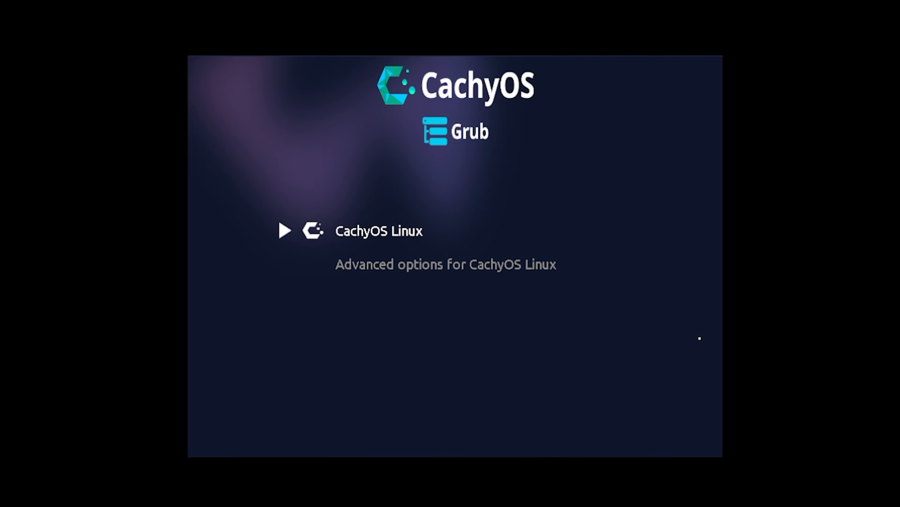
pyautogui.press('Return')
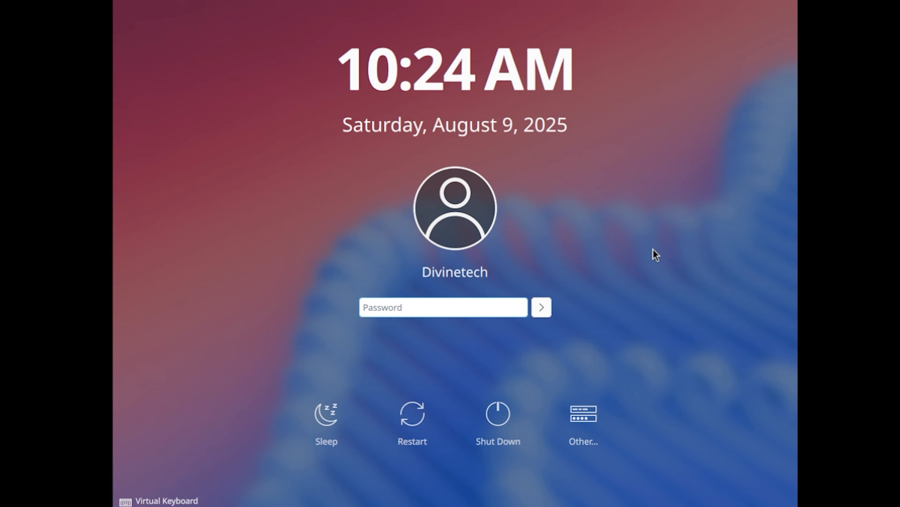
# Step: Log in to the new system with the account password
pyautogui.write('********')
pyautogui.press('Return')
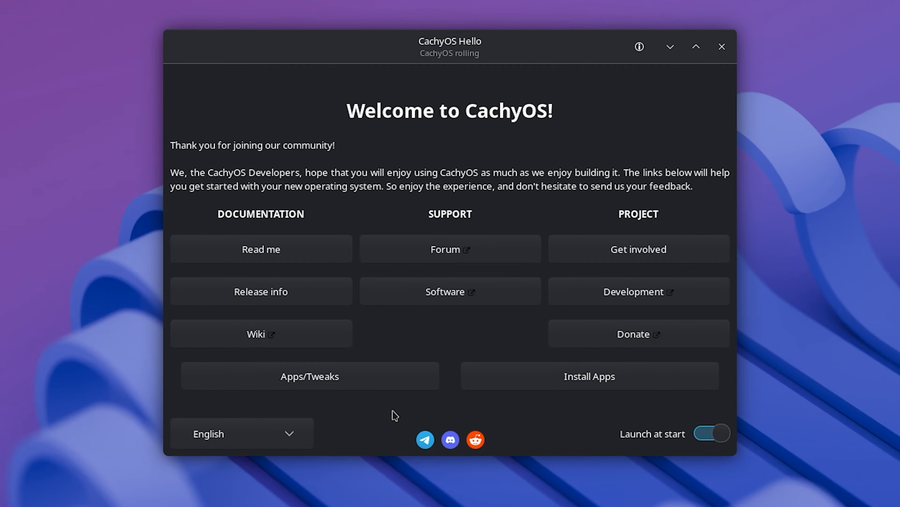
# Step: Run the system update from the CachyOS Hello tweaks page, authenticating with the account password, and exit its terminal
pyautogui.click(390, 384)
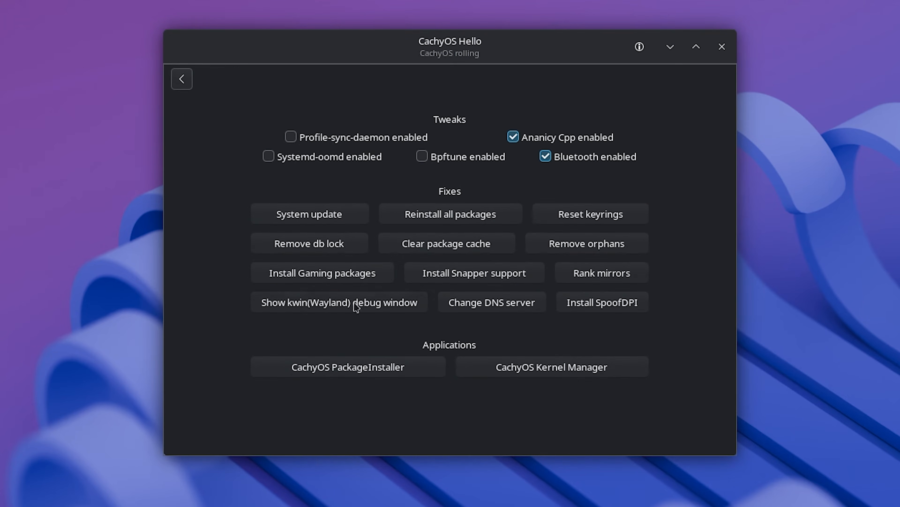
pyautogui.click(342, 217)
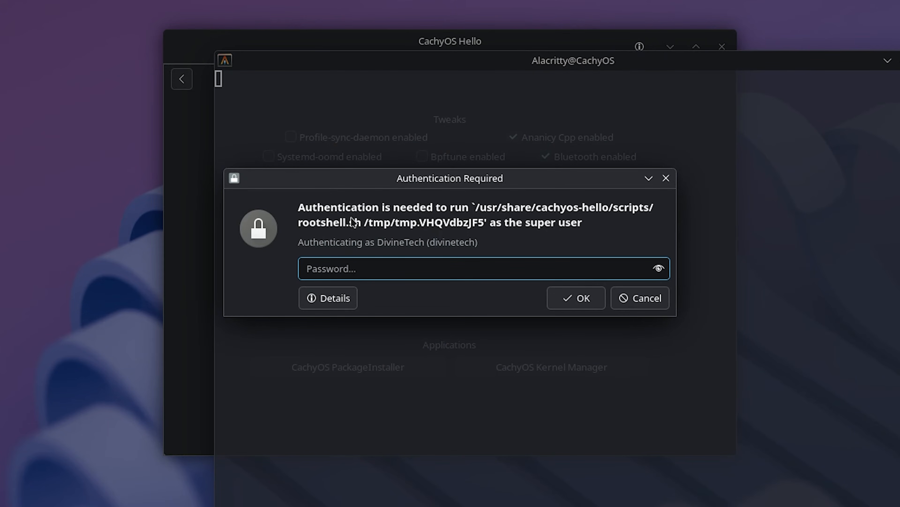
pyautogui.write('*******')
pyautogui.press('Return')
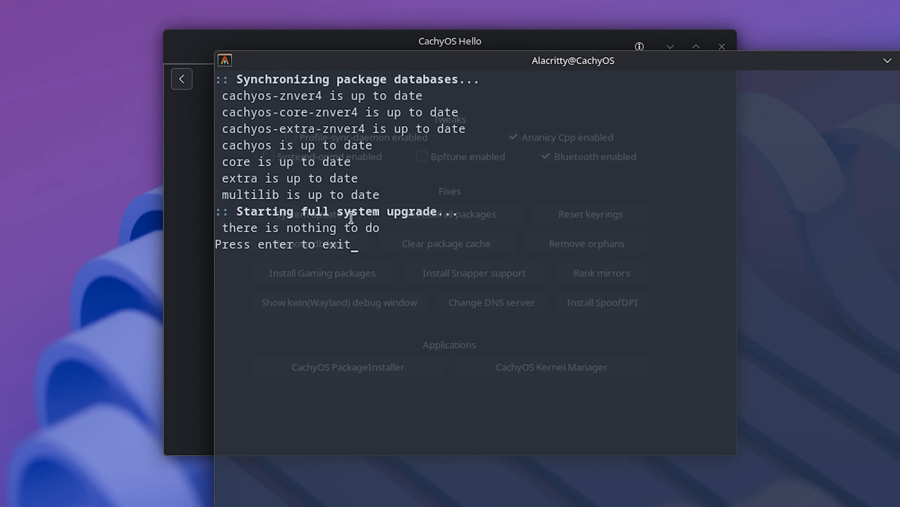
pyautogui.press('Return')
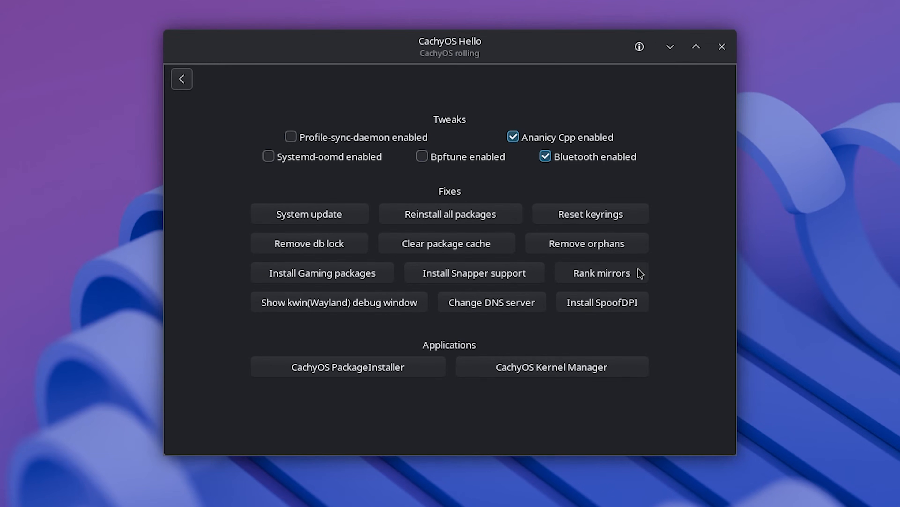
# Step: Rank the package mirrors, authenticating with the account password, move the CachyOS Hello window aside, and exit the terminal when ranking finishes
pyautogui.click(624, 275)
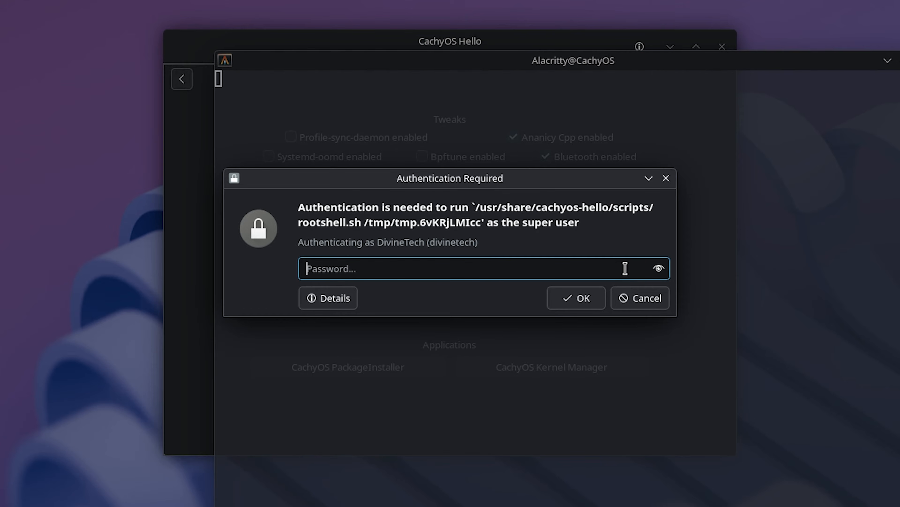
pyautogui.write('•••••••')
pyautogui.press('Return')
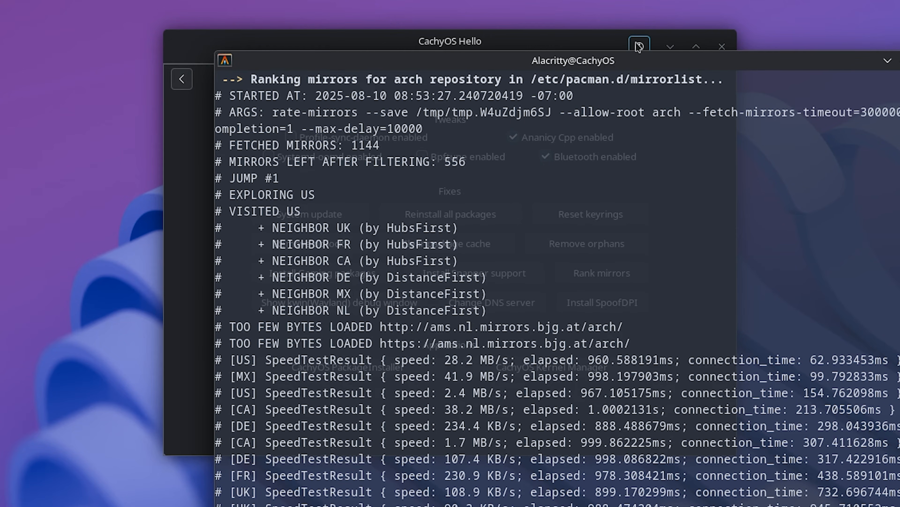
pyautogui.click(578, 45)
pyautogui.moveTo(579, 45); pyautogui.dragTo(57, 67)
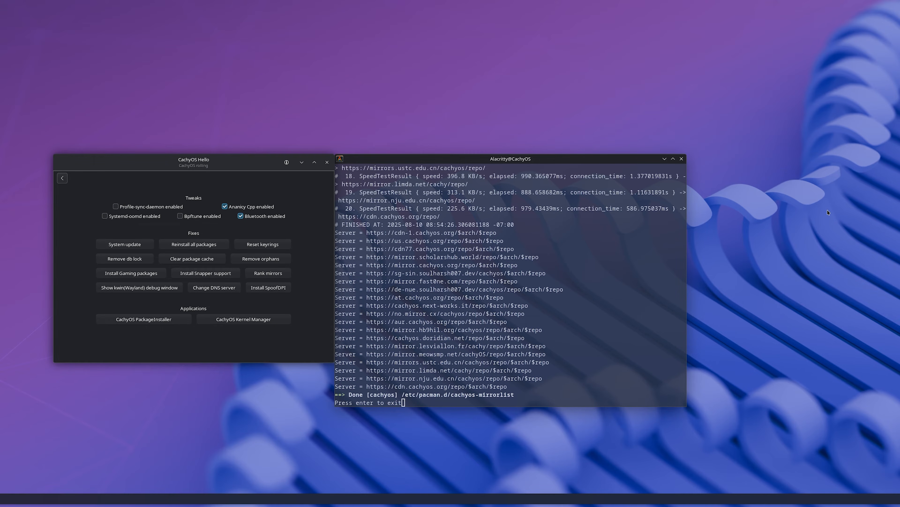
pyautogui.press('Return')
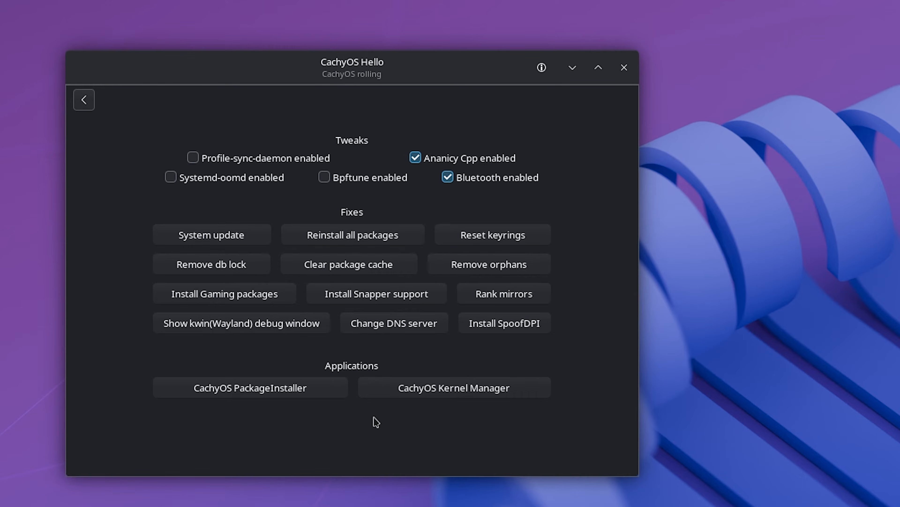
# Step: Install the gaming packages, authenticating with the account password, accepting the default providers and confirming the installation with Y
pyautogui.click(261, 294)
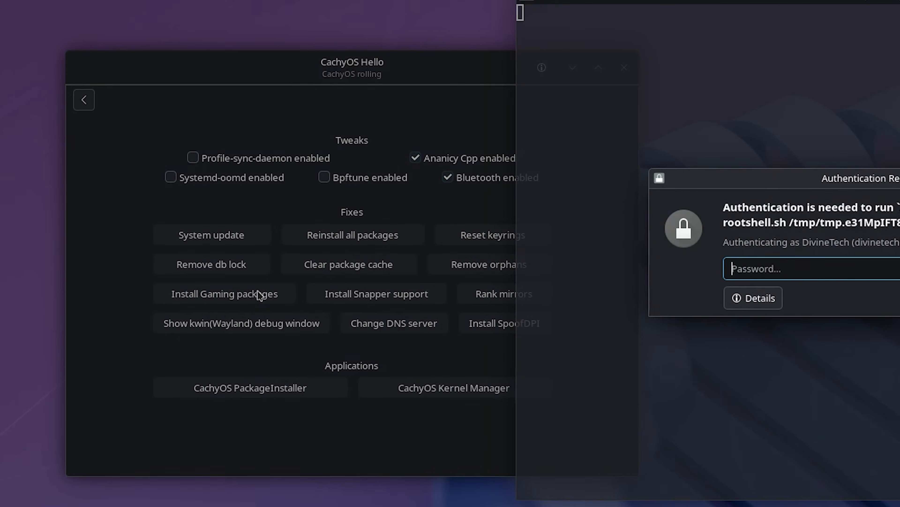
pyautogui.write('*******')
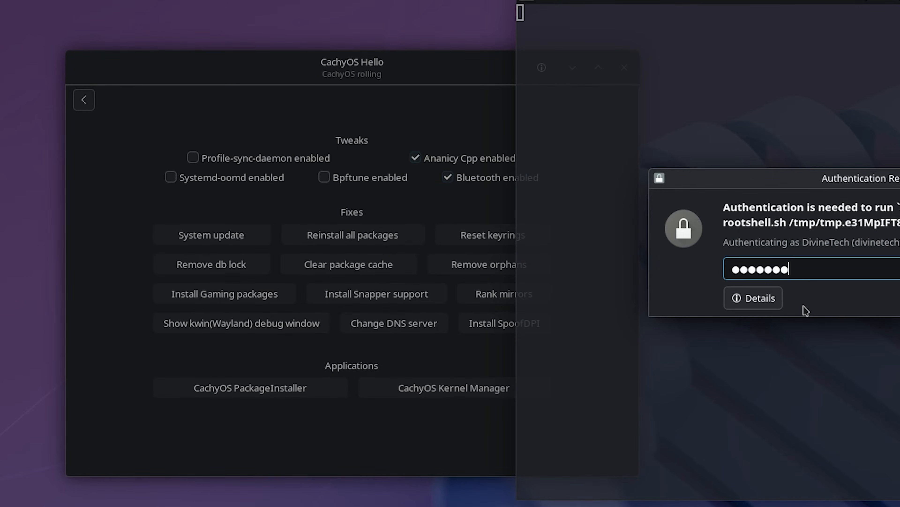
pyautogui.press('Return')
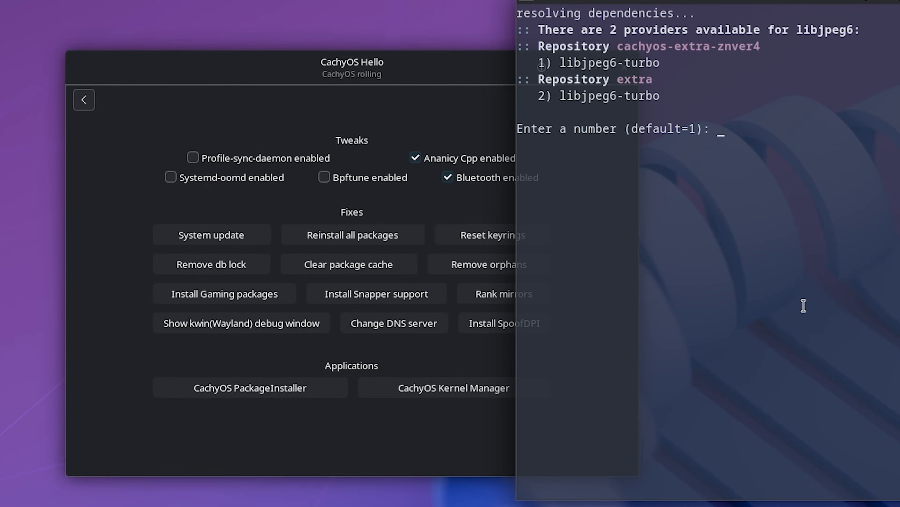
pyautogui.press('Return')
pyautogui.press('Return')
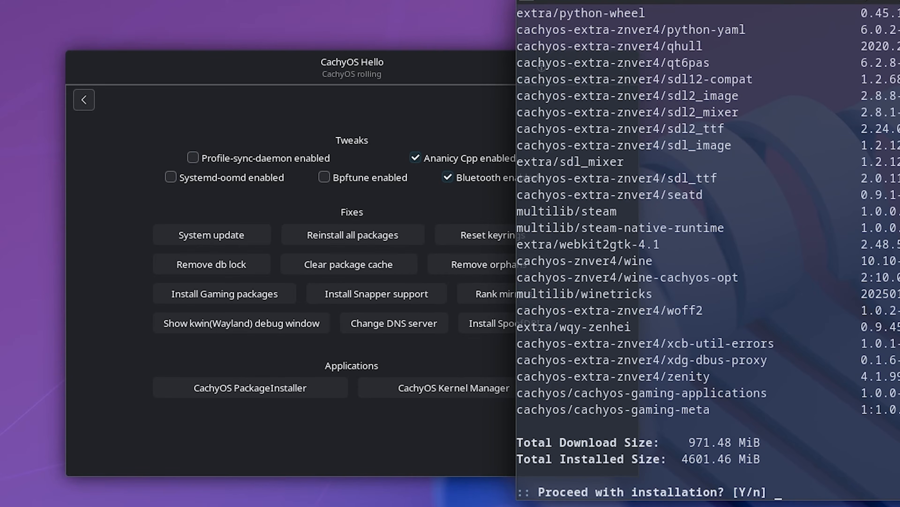
pyautogui.write('Y')
pyautogui.press('Return')
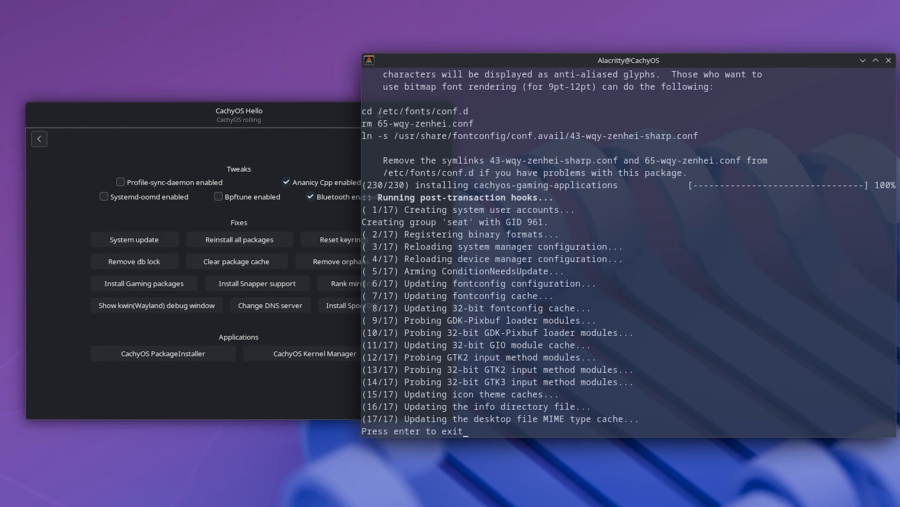
pyautogui.press('Return')
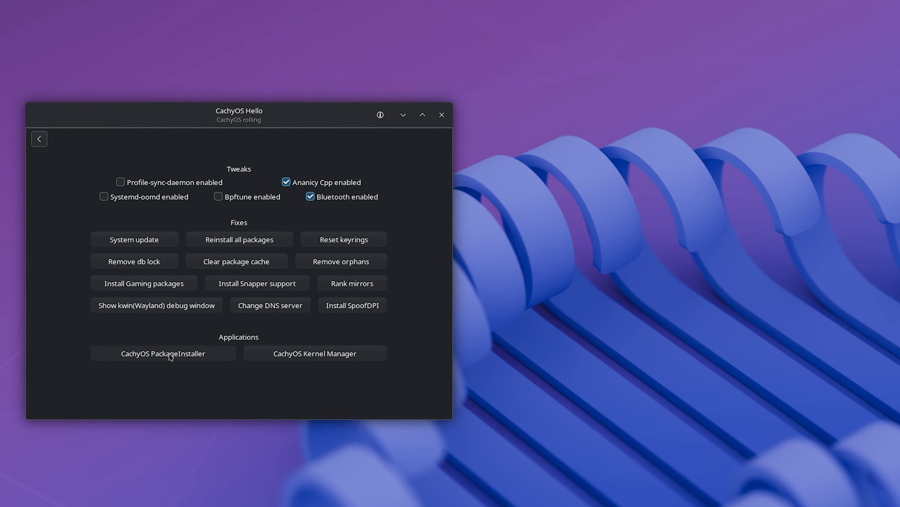
# Step: Open CachyOS PackageInstaller, dismiss the error dialog, and mark chromium in the Browsers category
pyautogui.click(187, 353)
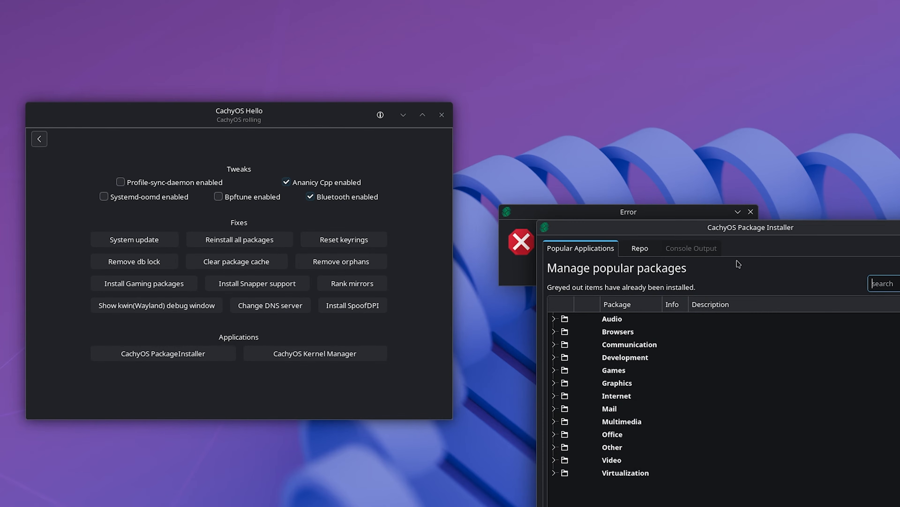
pyautogui.click(751, 212)
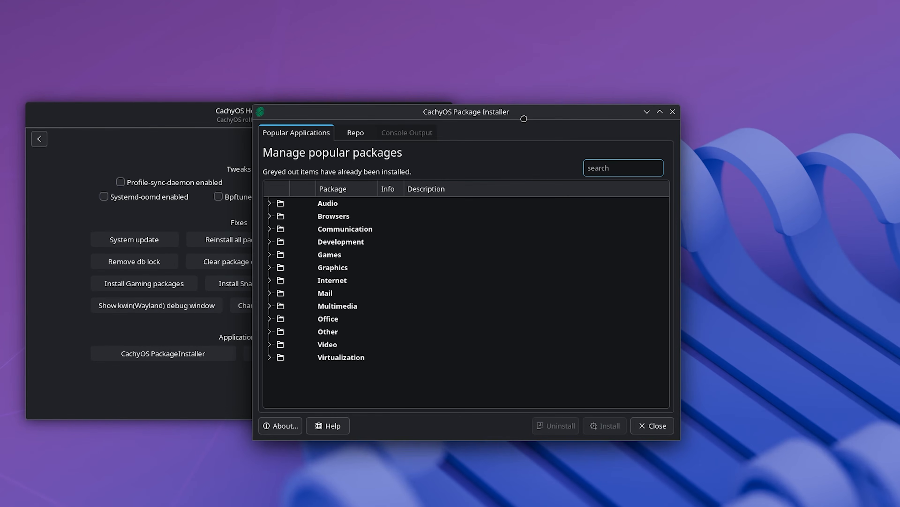
pyautogui.click(270, 215)
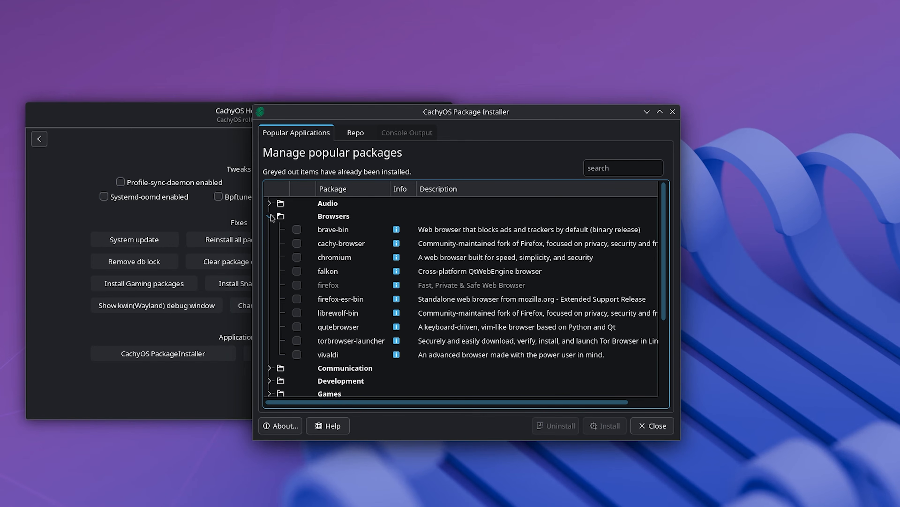
pyautogui.click(297, 257)
# Step: Browse the Games category and mark gimp for installation in the Graphics category
pyautogui.scroll(-3, 297, 274)
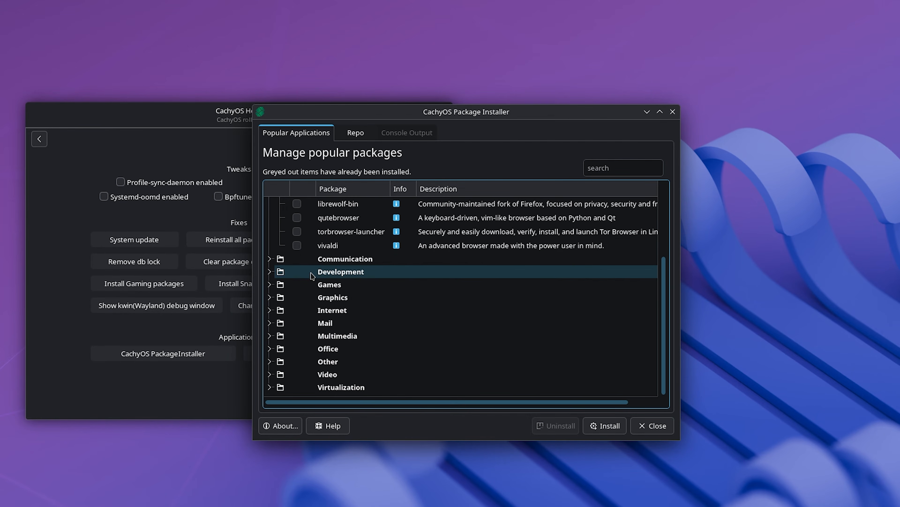
pyautogui.click(280, 288)
pyautogui.scroll(-2, 284, 286)
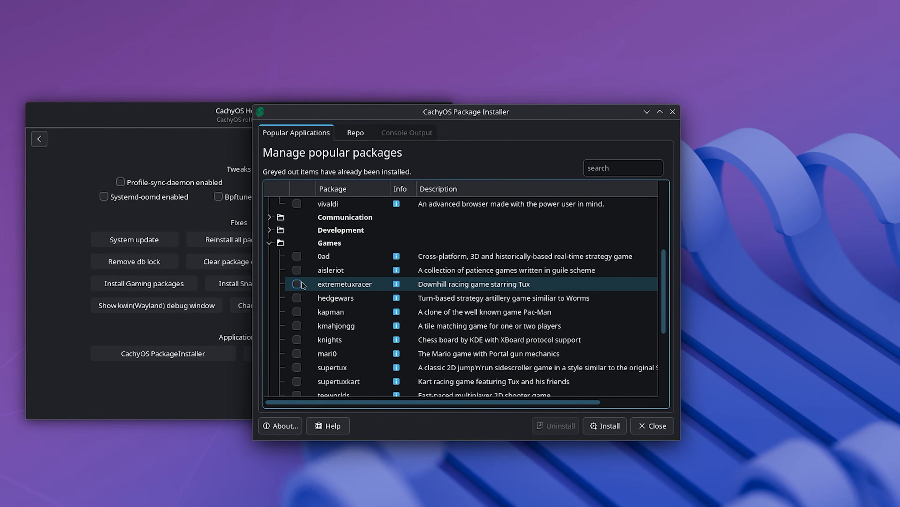
pyautogui.scroll(-1, 300, 290)
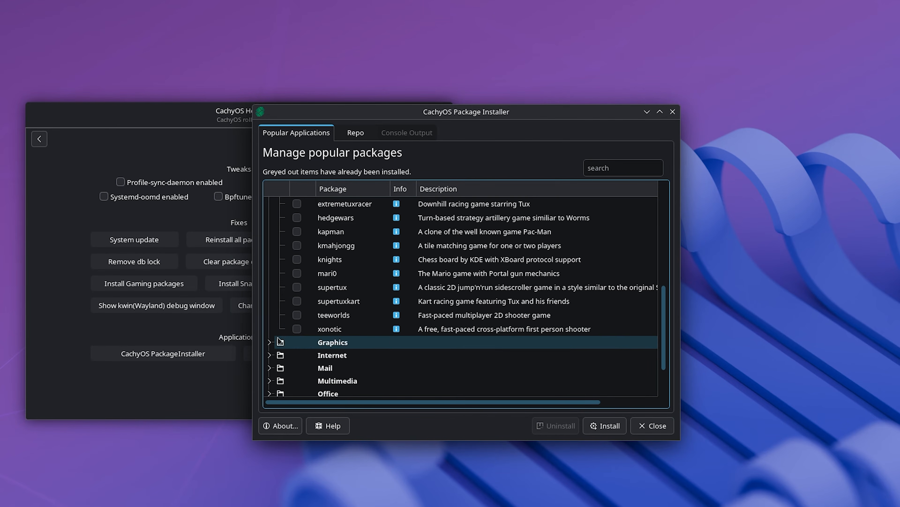
pyautogui.click(270, 342)
pyautogui.scroll(-5, 319, 333)
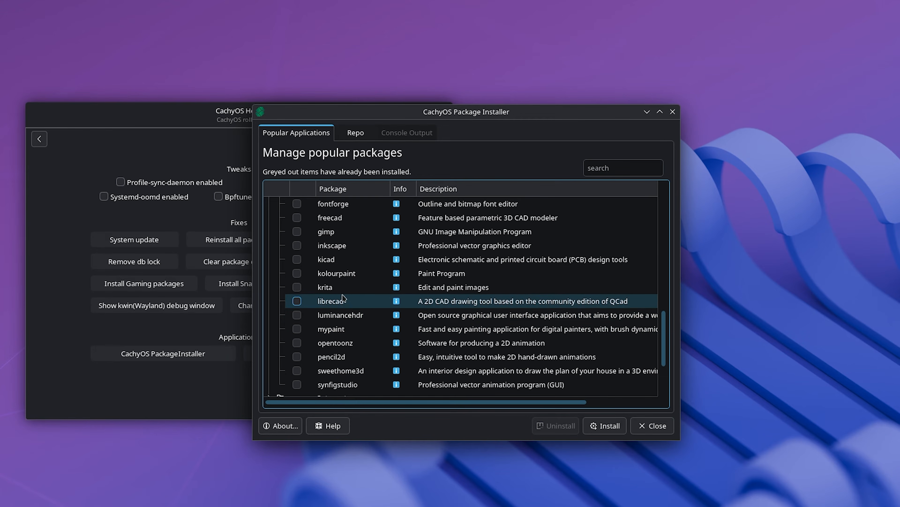
pyautogui.click(297, 232)
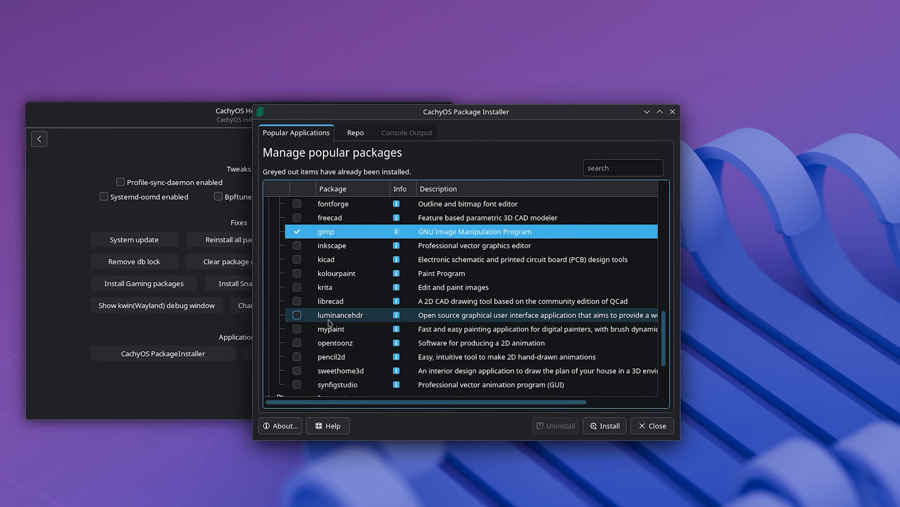
# Step: Expand the Other and Office categories and mark libreoffice-fresh for installation
pyautogui.scroll(-3, 327, 324)
pyautogui.click(270, 352)
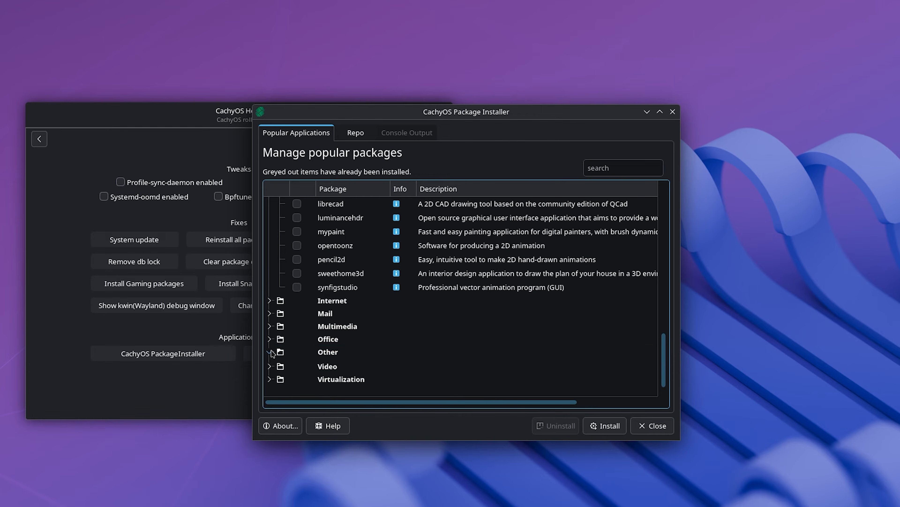
pyautogui.click(270, 339)
pyautogui.scroll(-3, 349, 341)
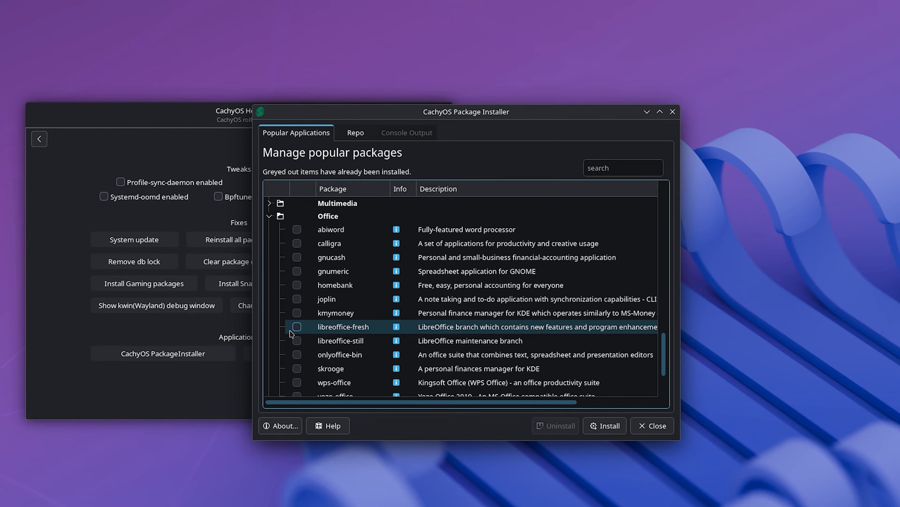
pyautogui.click(297, 327)
pyautogui.scroll(-2, 380, 326)
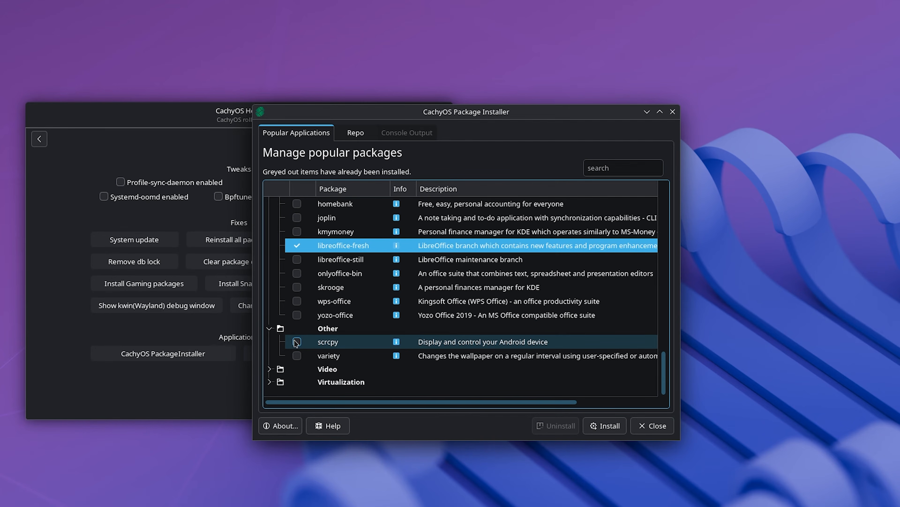
# Step: Expand the Video and Virtualization categories and mark virtualbox for installation
pyautogui.click(270, 369)
pyautogui.scroll(-3, 276, 376)
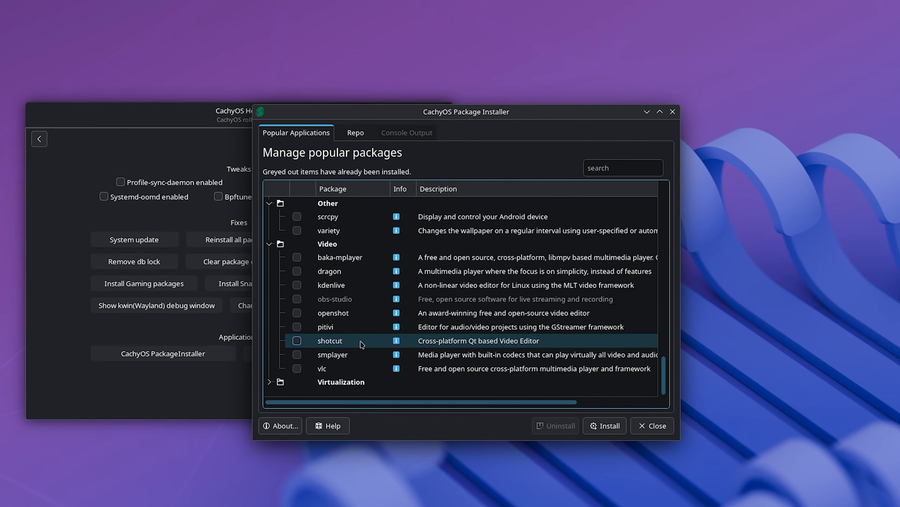
pyautogui.click(269, 382)
pyautogui.scroll(-1, 320, 372)
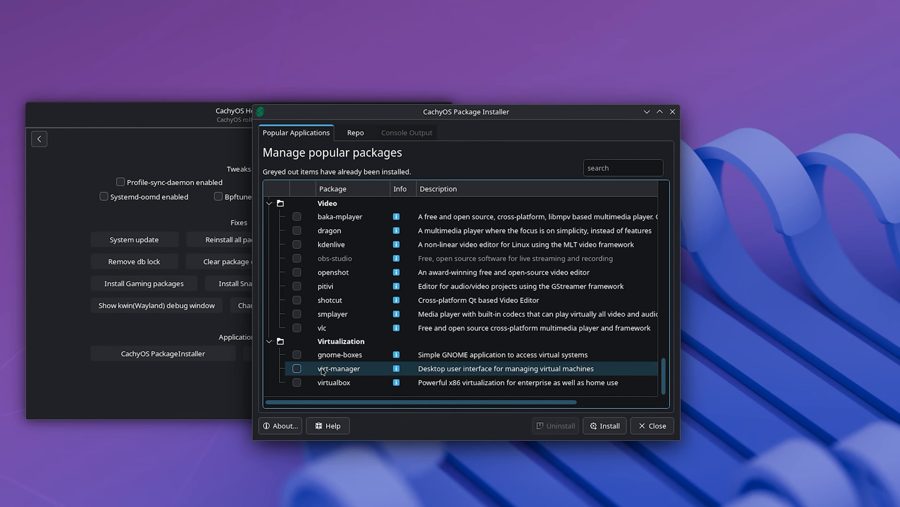
pyautogui.click(298, 382)
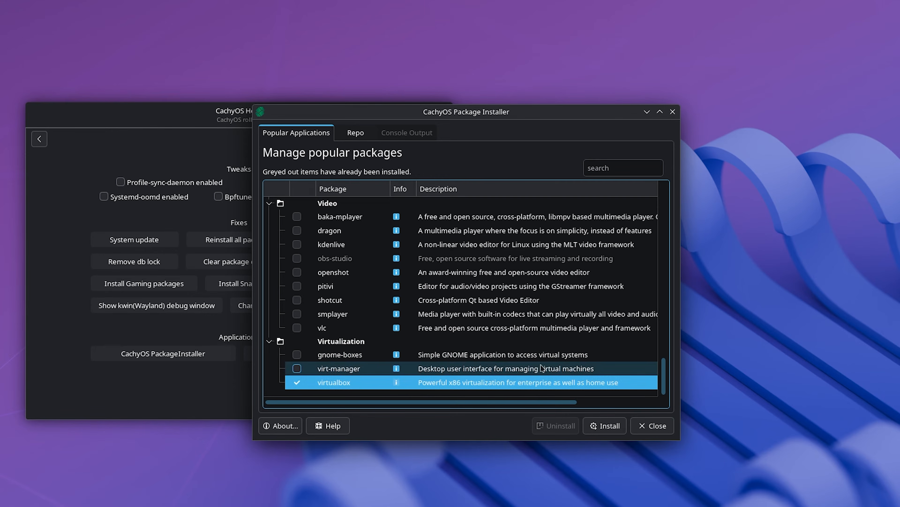
# Step: Install the marked packages, authenticating with the account password, accepting the default provider and answering Y, and close the package installer
pyautogui.click(599, 425)
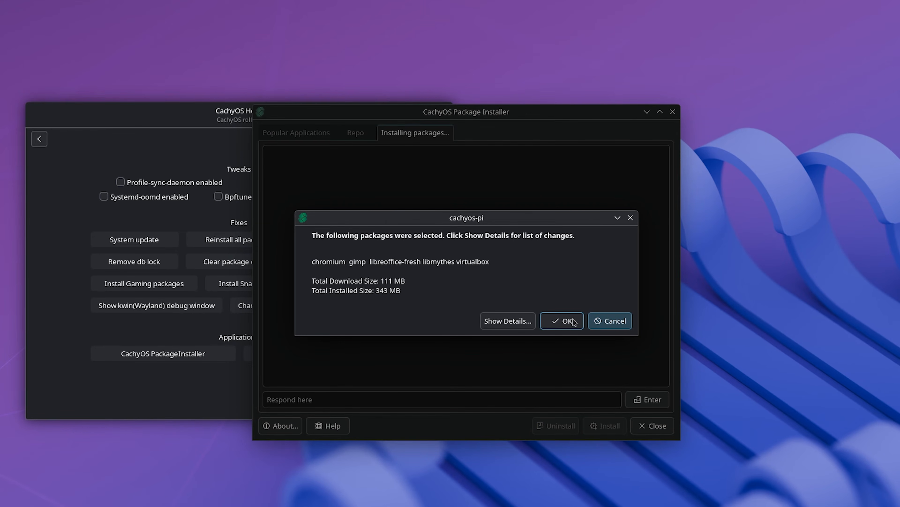
pyautogui.click(564, 321)
pyautogui.write('*********')
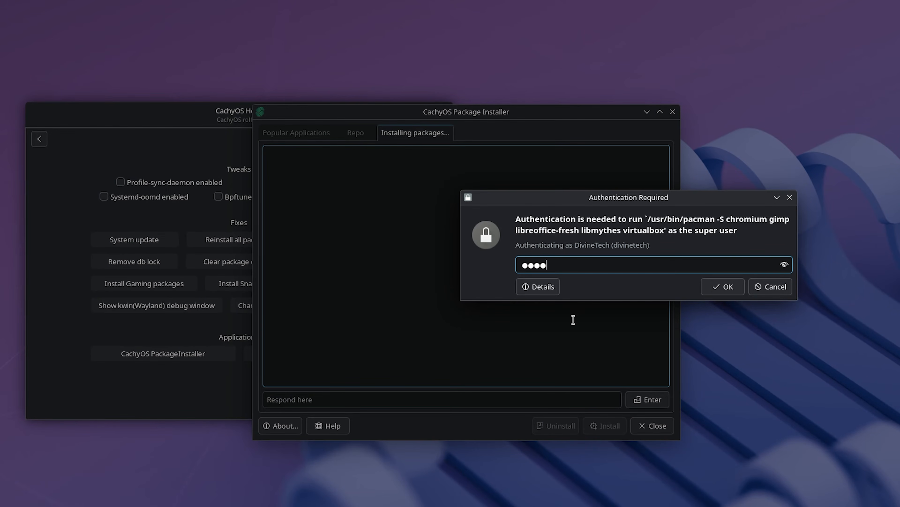
pyautogui.press('Return')
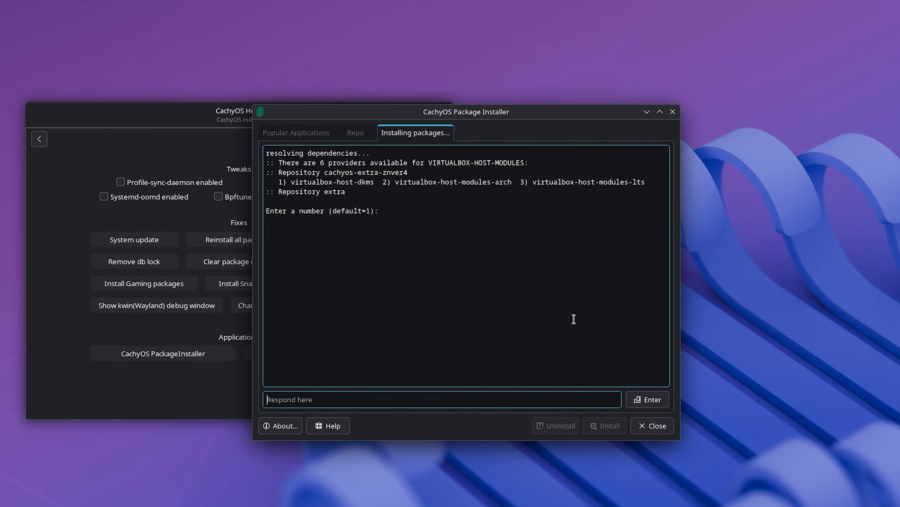
pyautogui.press('Return')
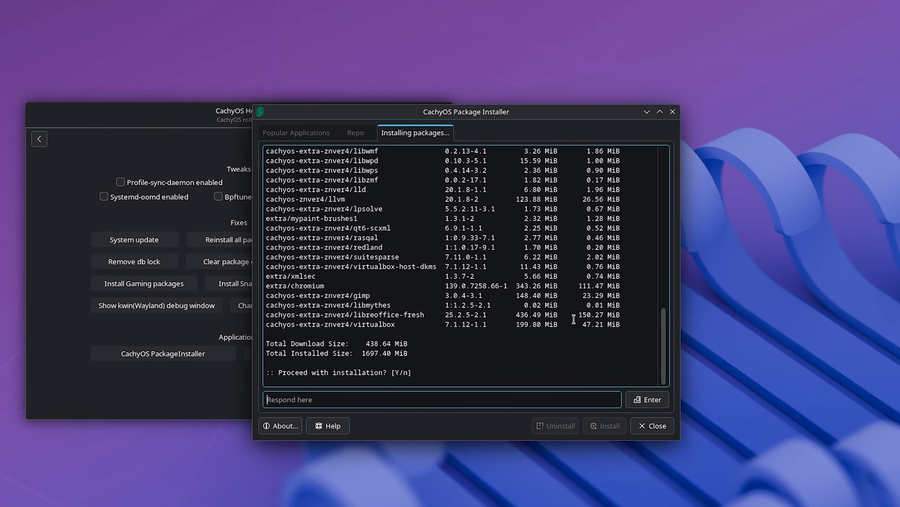
pyautogui.write('Y')
pyautogui.press('Return')
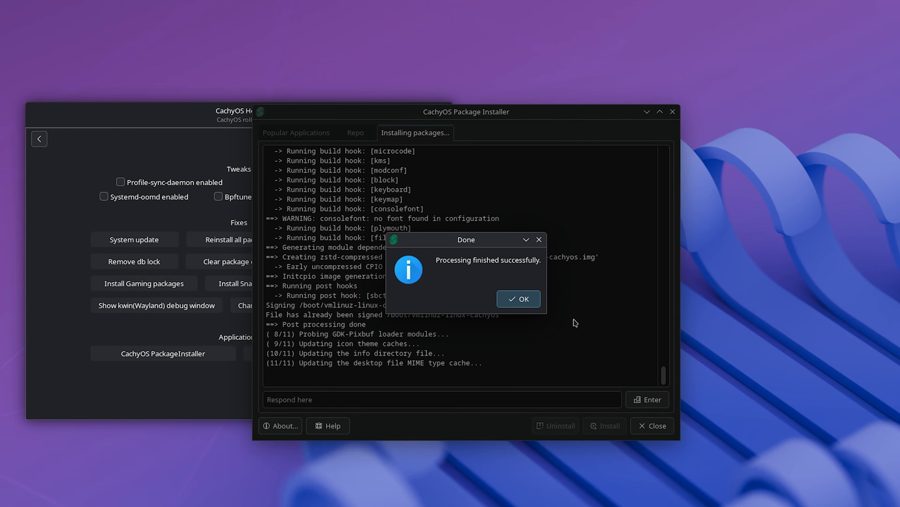
pyautogui.click(530, 300)
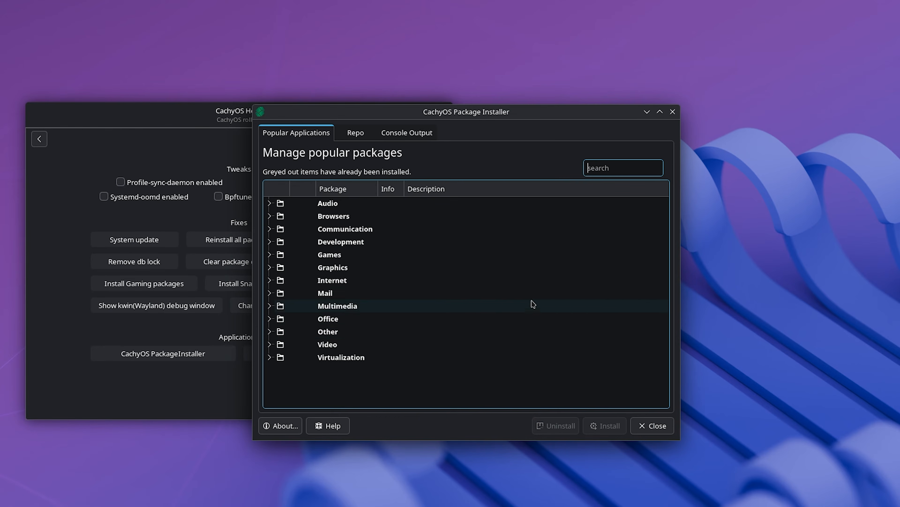
pyautogui.click(652, 426)
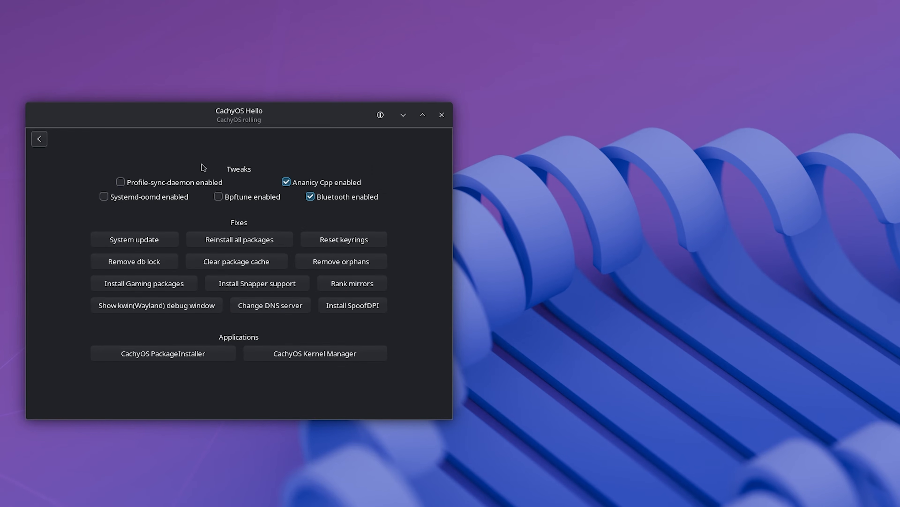
# Step: Open Install Apps in CachyOS Hello, expand Graphics Creating, Photos and Text Editors, and mark Xed for installation
pyautogui.click(39, 140)
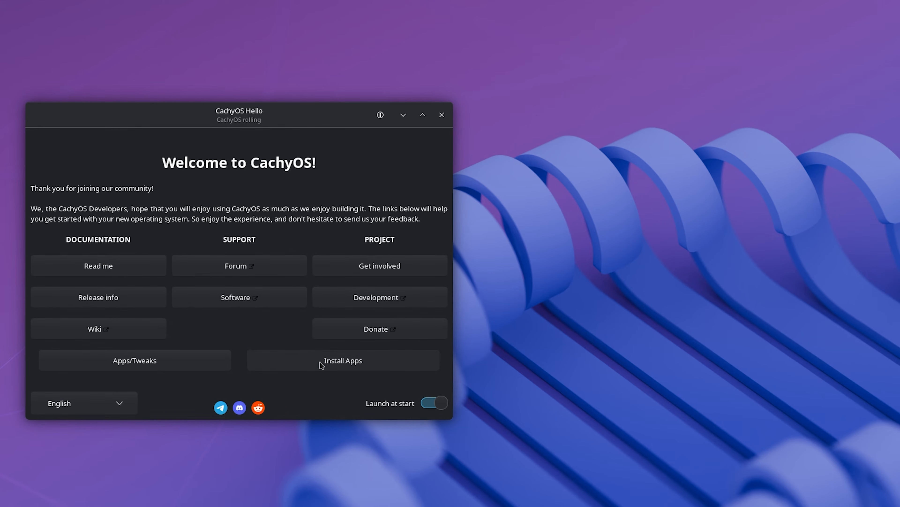
pyautogui.click(321, 363)
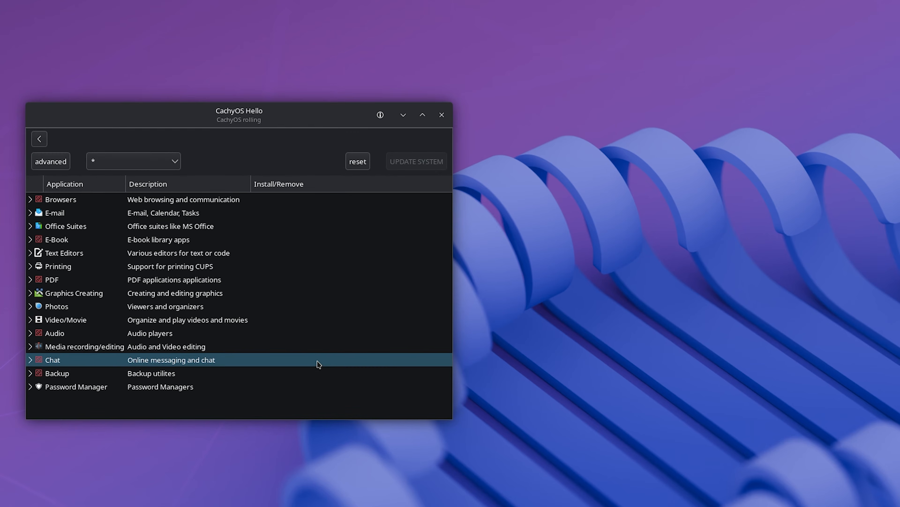
pyautogui.click(35, 293)
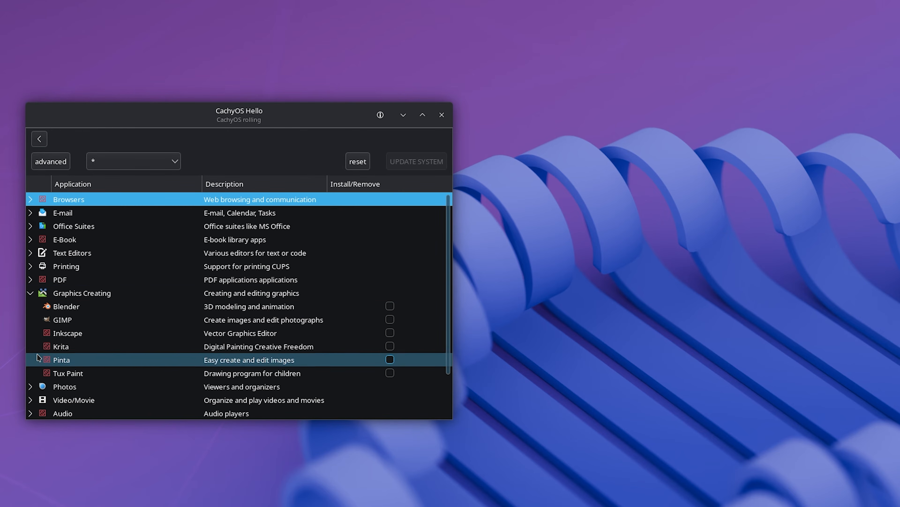
pyautogui.click(30, 387)
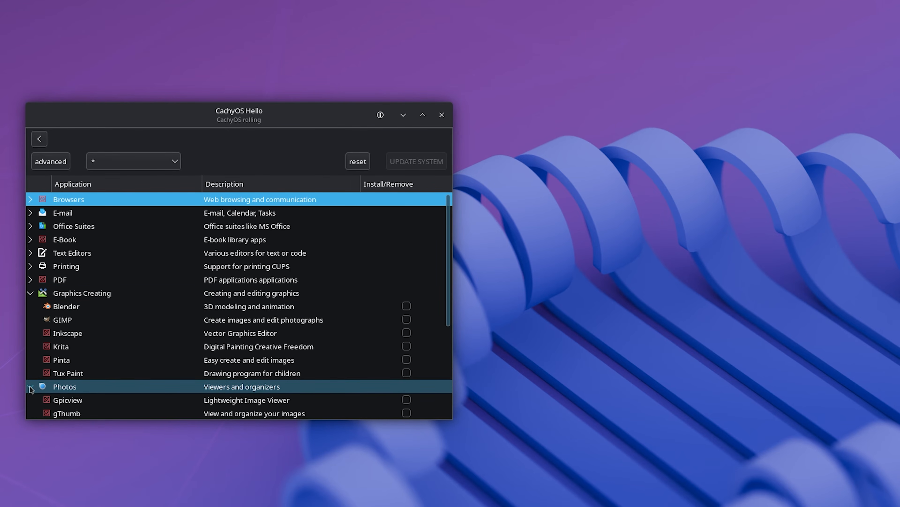
pyautogui.click(30, 253)
pyautogui.click(76, 266)
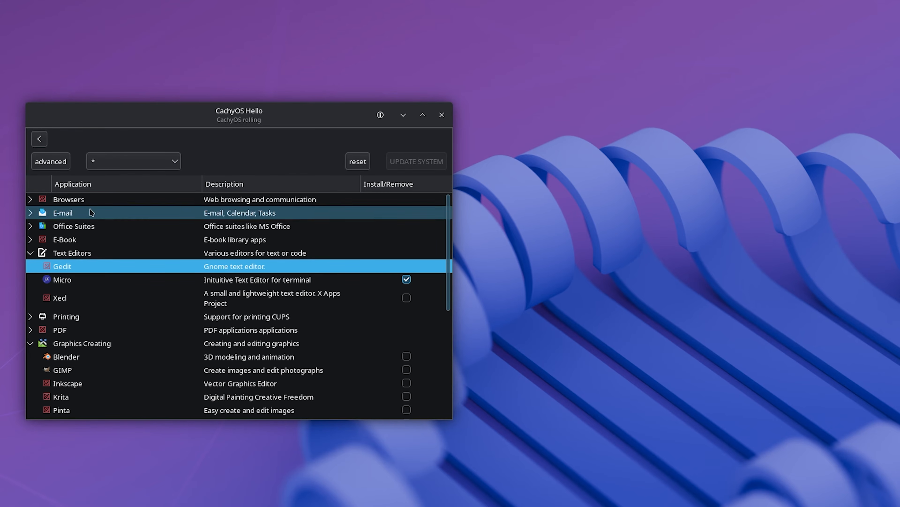
pyautogui.click(407, 299)
# Step: Install Xed, authenticating with the account password and accepting the default confirmation, and close CachyOS Hello
pyautogui.click(415, 162)
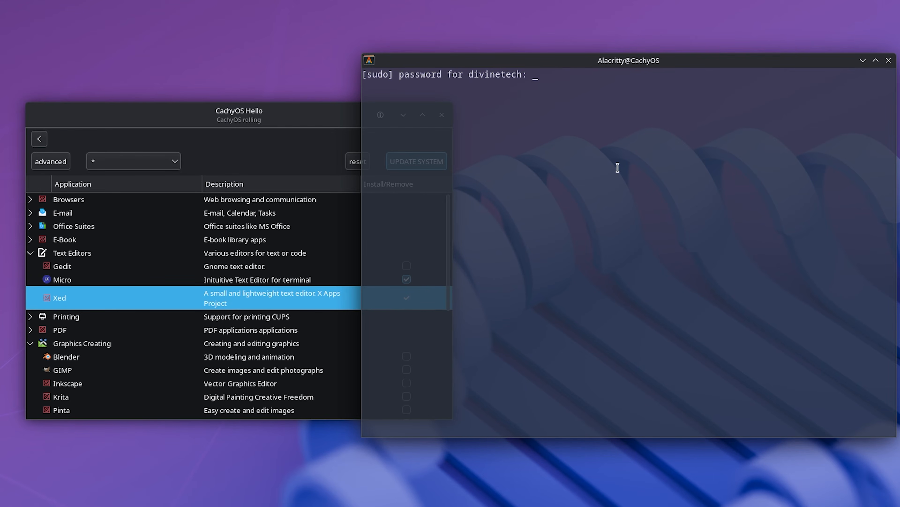
pyautogui.press('Return')
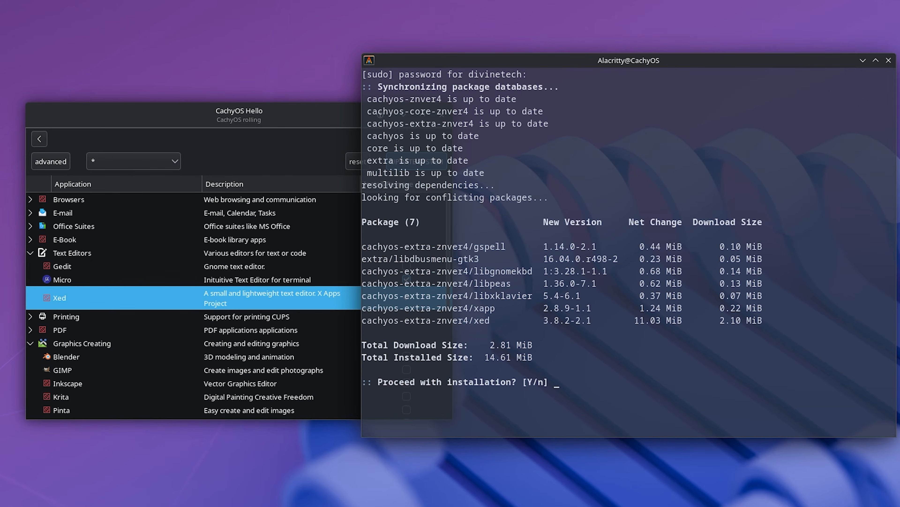
pyautogui.press('Return')
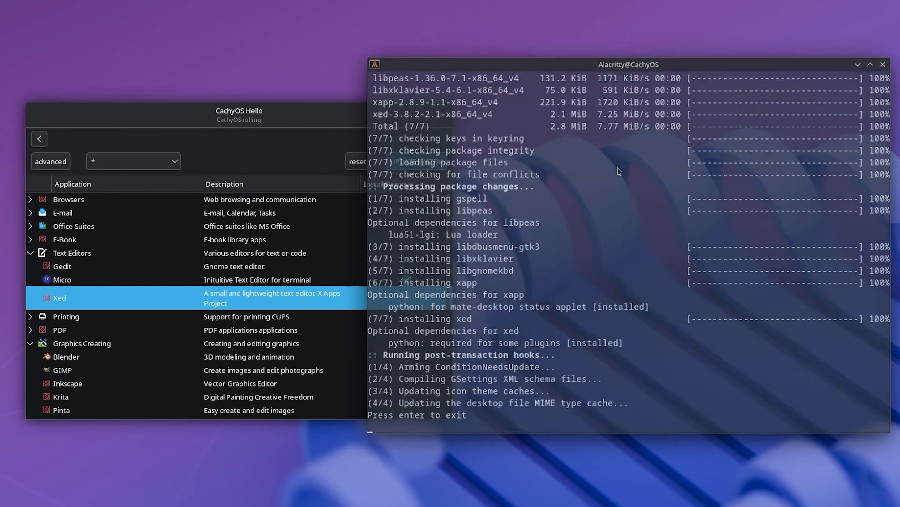
pyautogui.press('Return')
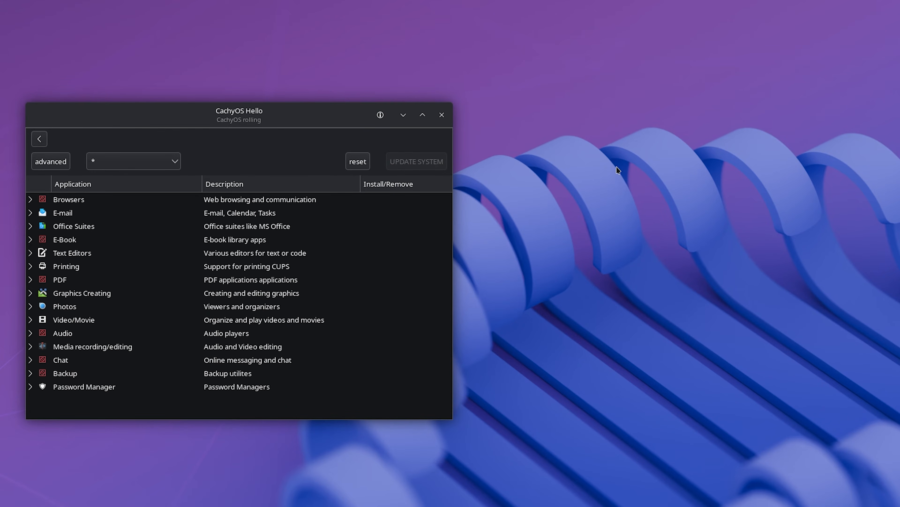
pyautogui.click(442, 115)
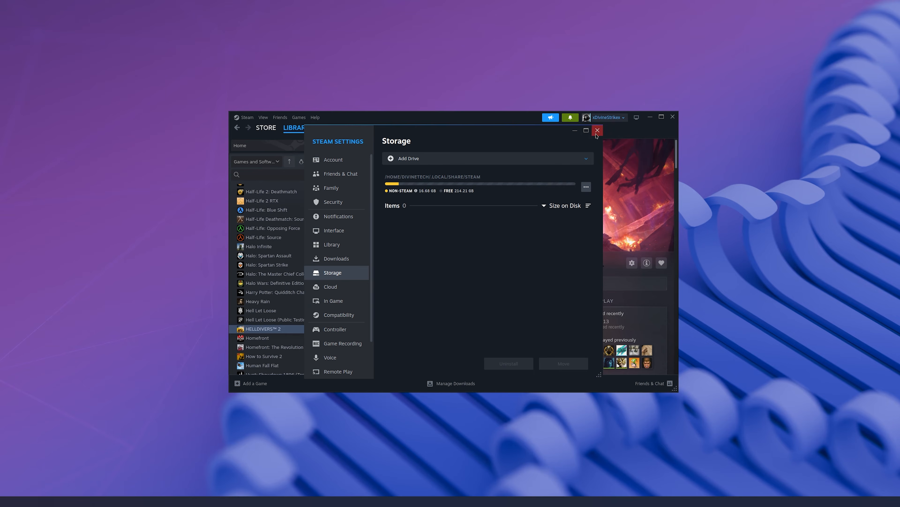
# Step: Switch to Steam, look through the game library up to the favorites, and view the Days Gone page
pyautogui.click(597, 134)
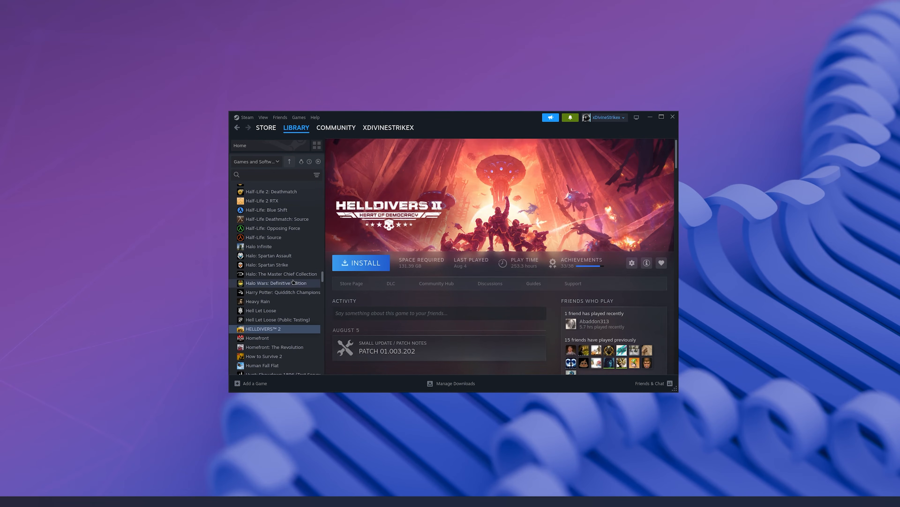
pyautogui.scroll(5, 299, 281)
pyautogui.scroll(5, 291, 301)
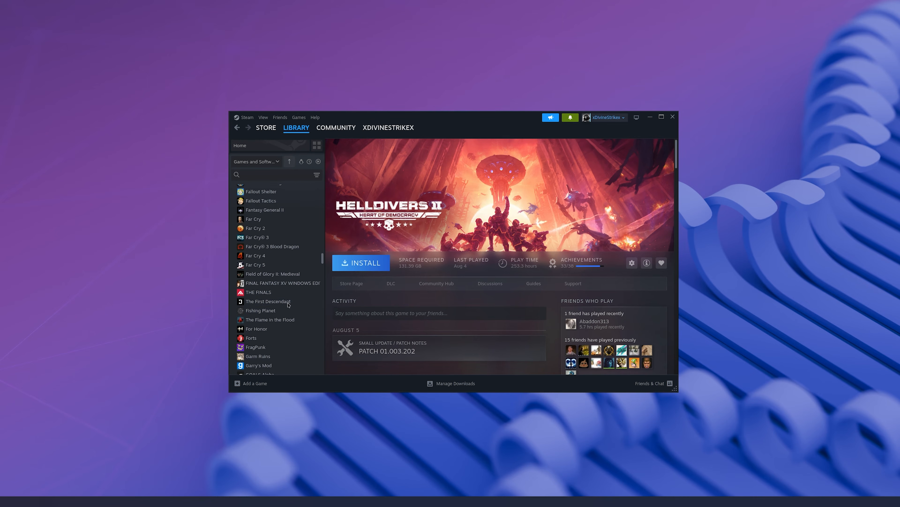
pyautogui.scroll(5, 289, 305)
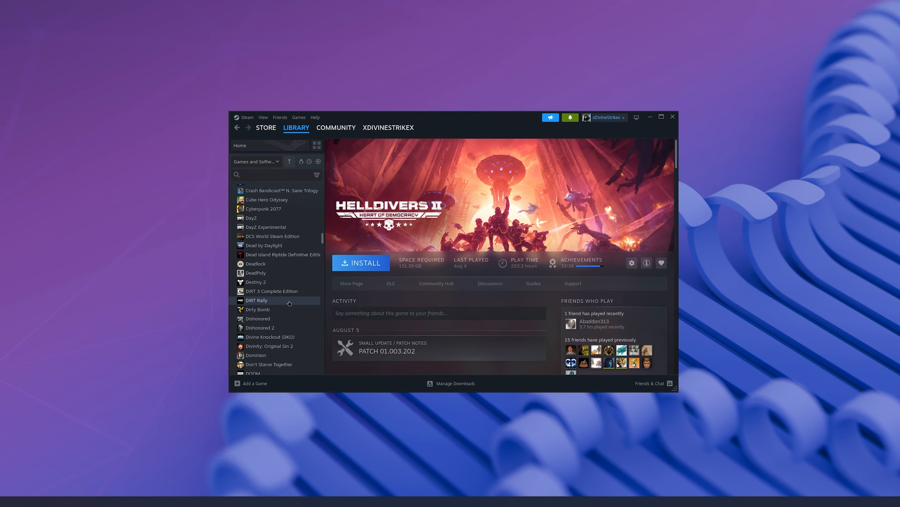
pyautogui.scroll(8, 290, 303)
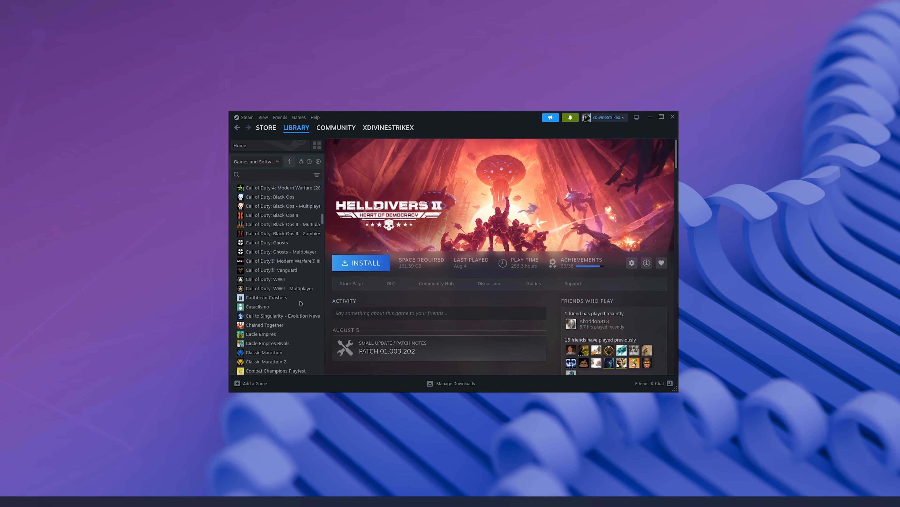
pyautogui.scroll(6, 296, 305)
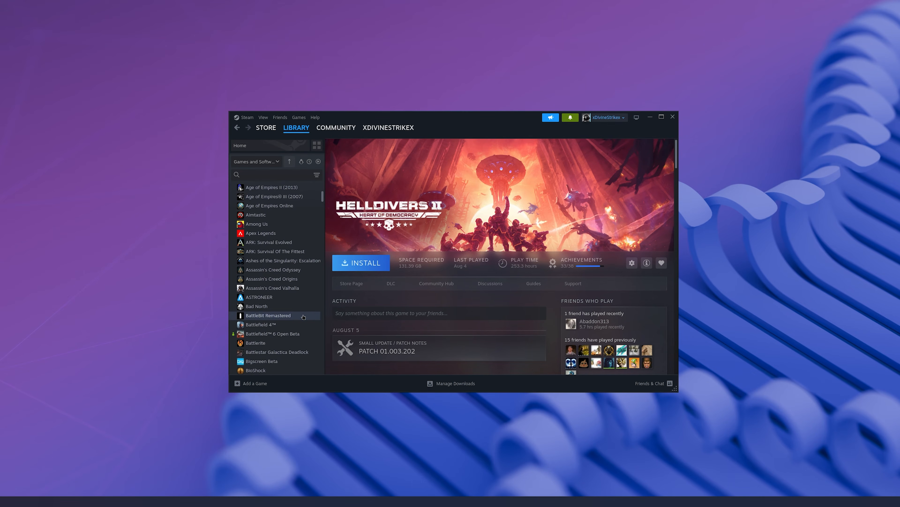
pyautogui.scroll(4, 300, 319)
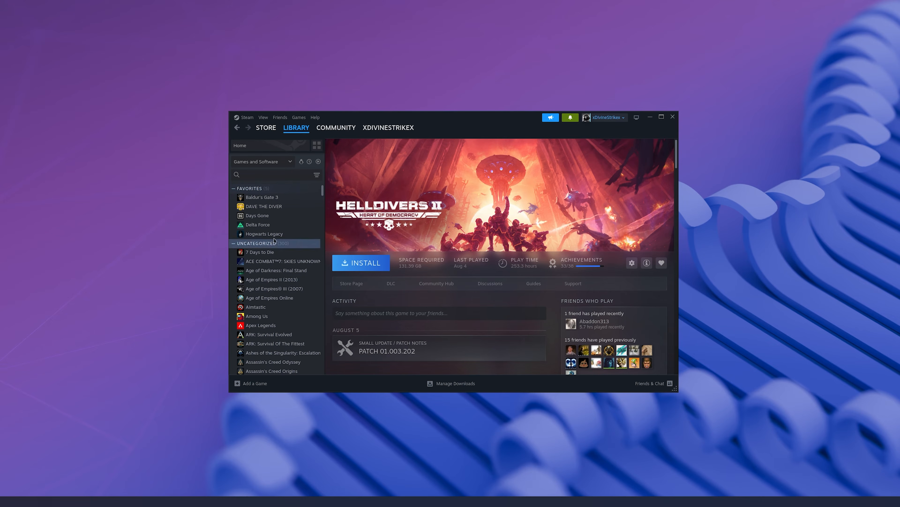
pyautogui.click(270, 224)
pyautogui.click(272, 216)
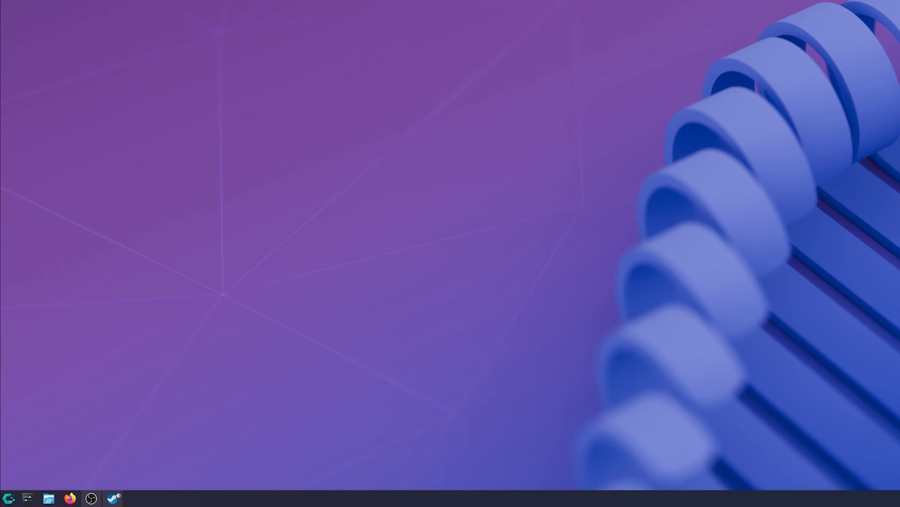
# Step: Search the application launcher for "system", open System Settings, and go to the Global Theme page under Colors & Themes
pyautogui.press('super')
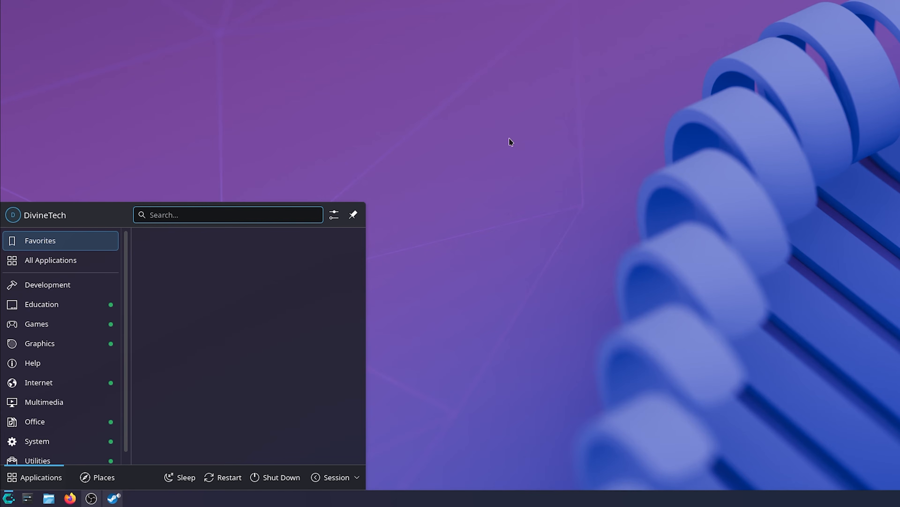
pyautogui.write('system')
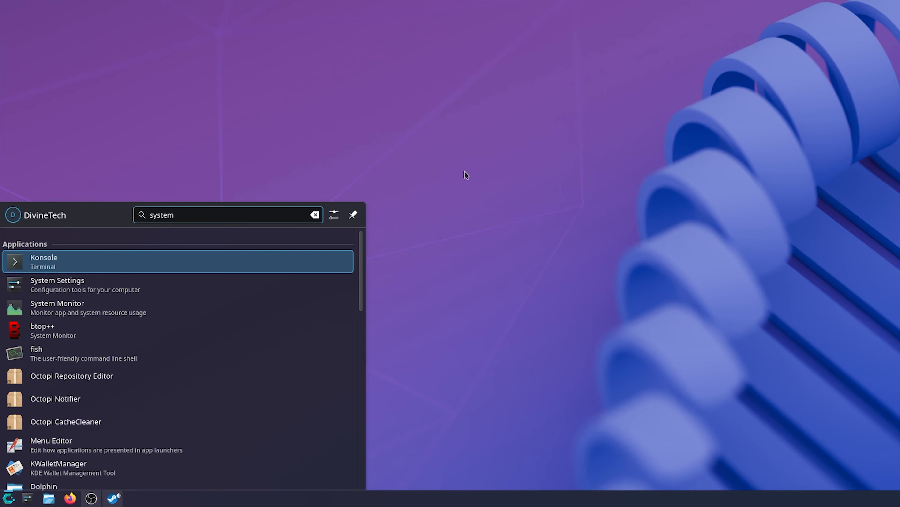
pyautogui.click(82, 284)
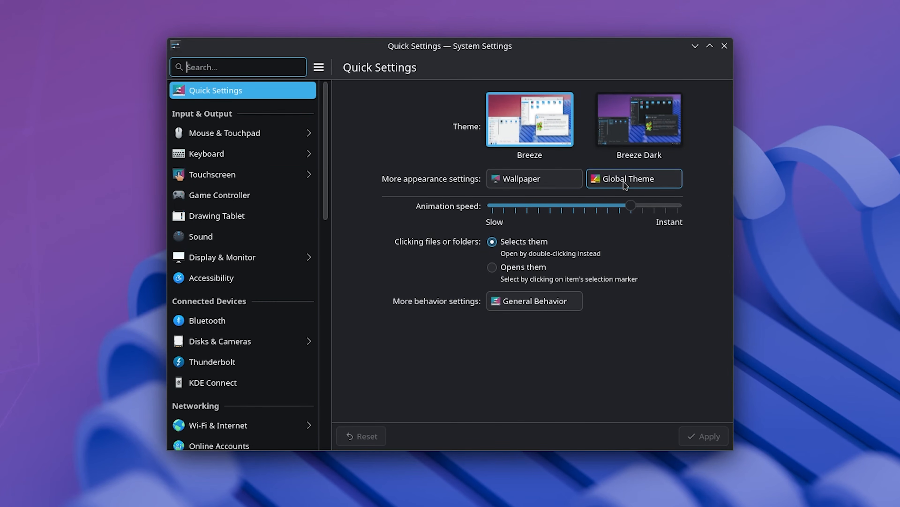
pyautogui.scroll(-5, 298, 251)
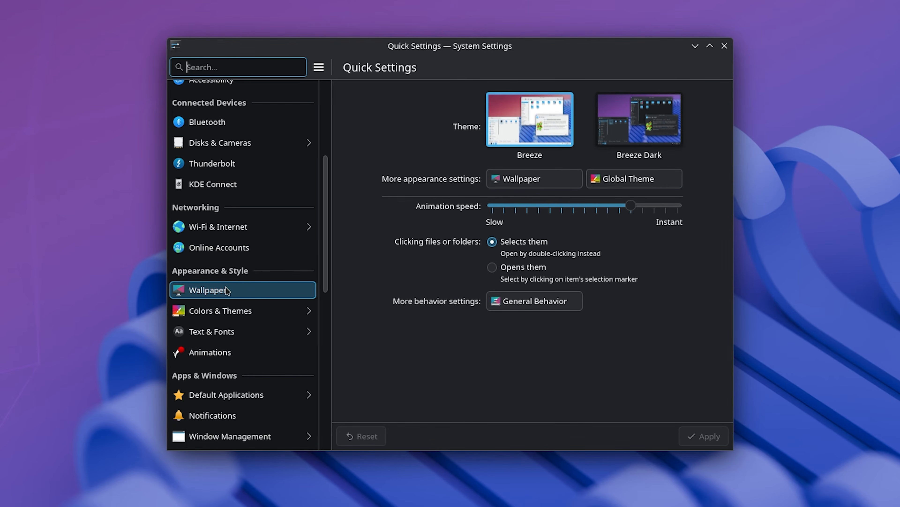
pyautogui.click(225, 315)
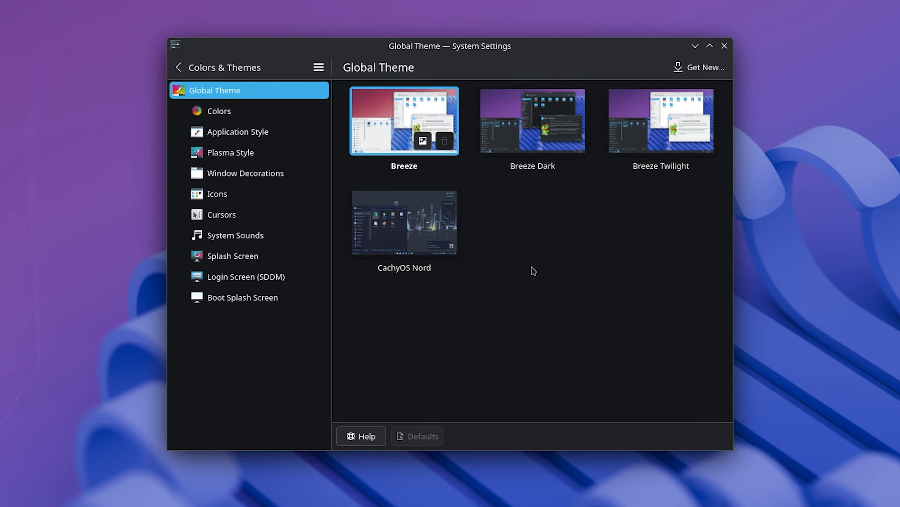
# Step: Apply the Breeze Dark global theme with only its appearance settings, leaving out the desktop and window layout
pyautogui.click(563, 141)
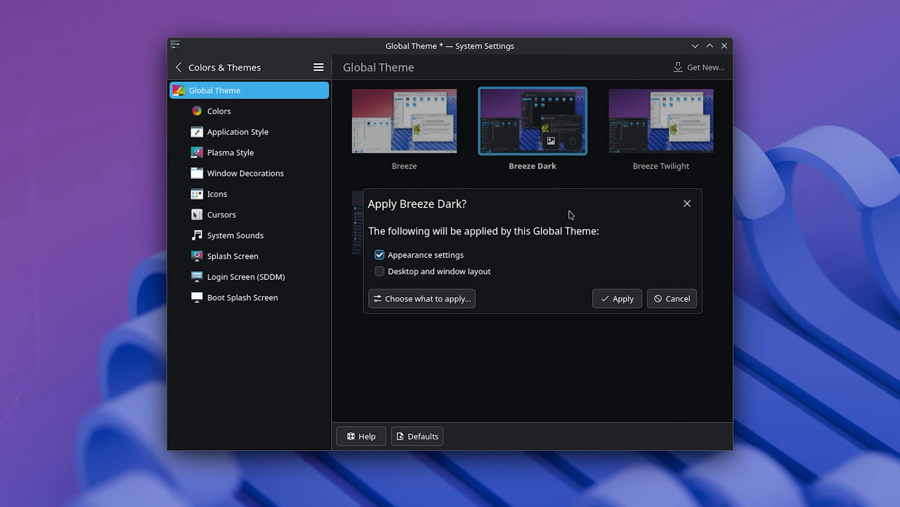
pyautogui.click(490, 271)
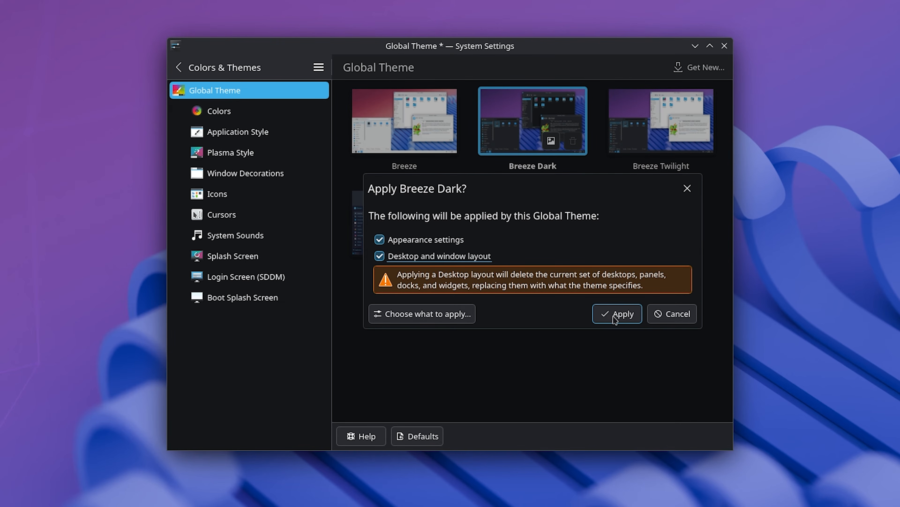
pyautogui.click(481, 257)
pyautogui.click(610, 302)
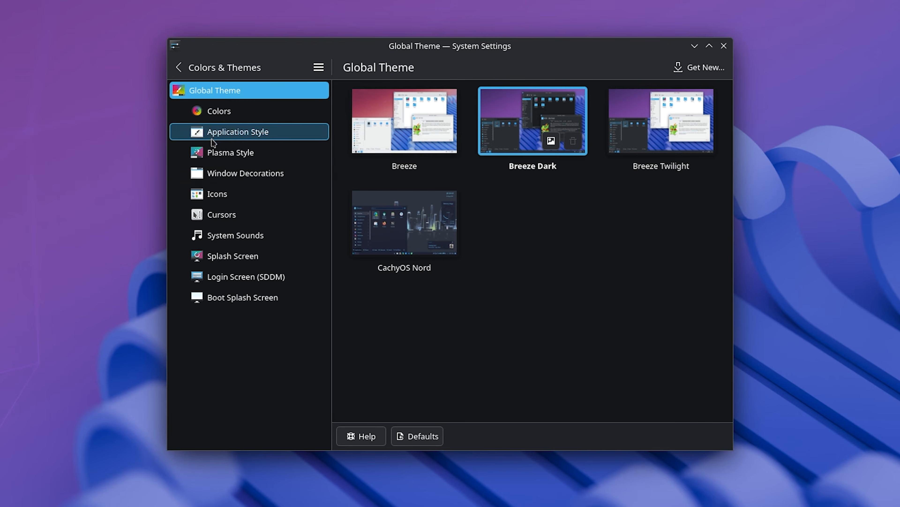
# Step: Look through the Colors & Themes pages from Colors to Boot Splash Screen, and return to Global Theme
pyautogui.click(221, 115)
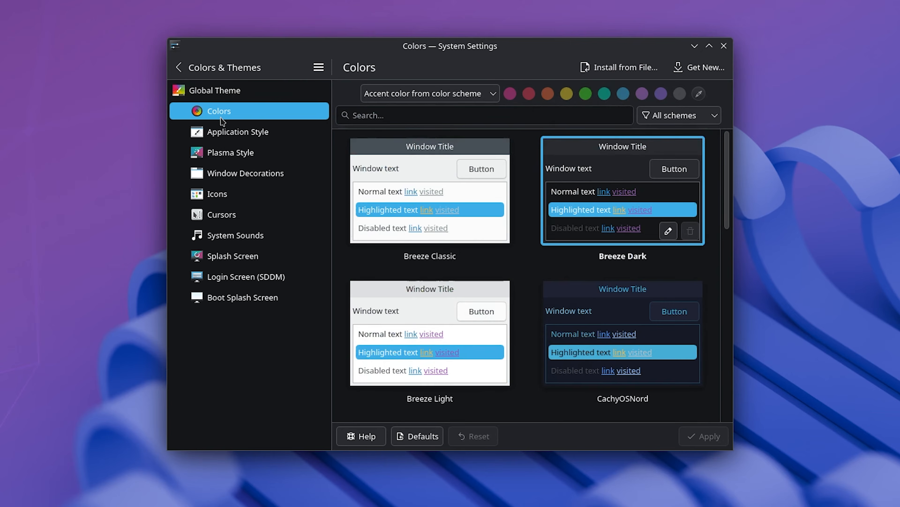
pyautogui.click(225, 135)
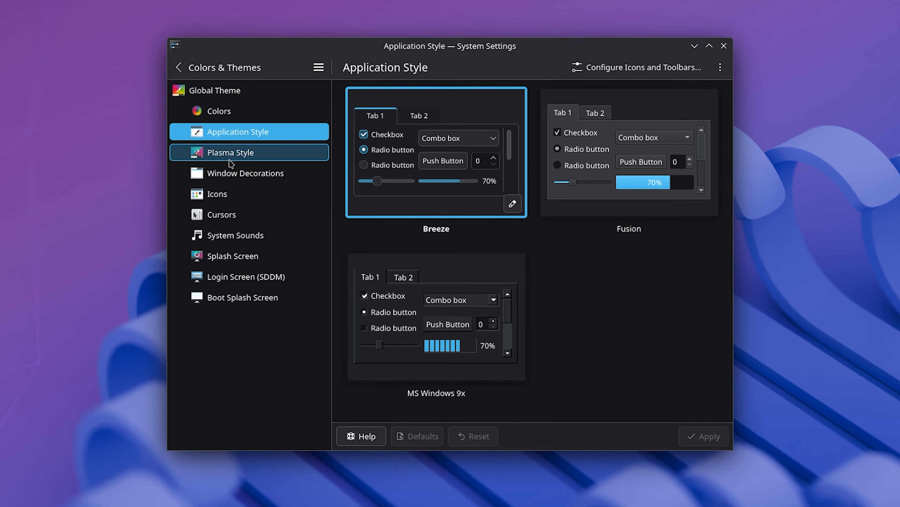
pyautogui.click(229, 160)
pyautogui.click(232, 178)
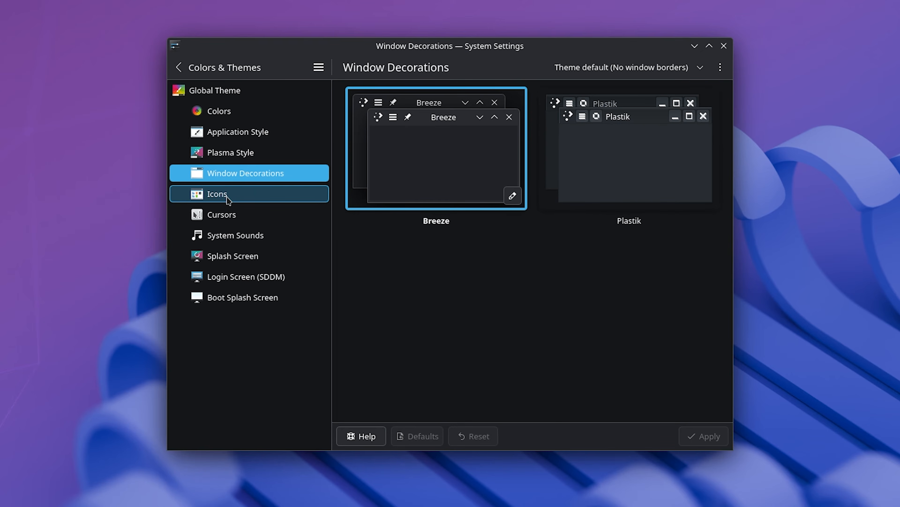
pyautogui.click(228, 198)
pyautogui.click(234, 233)
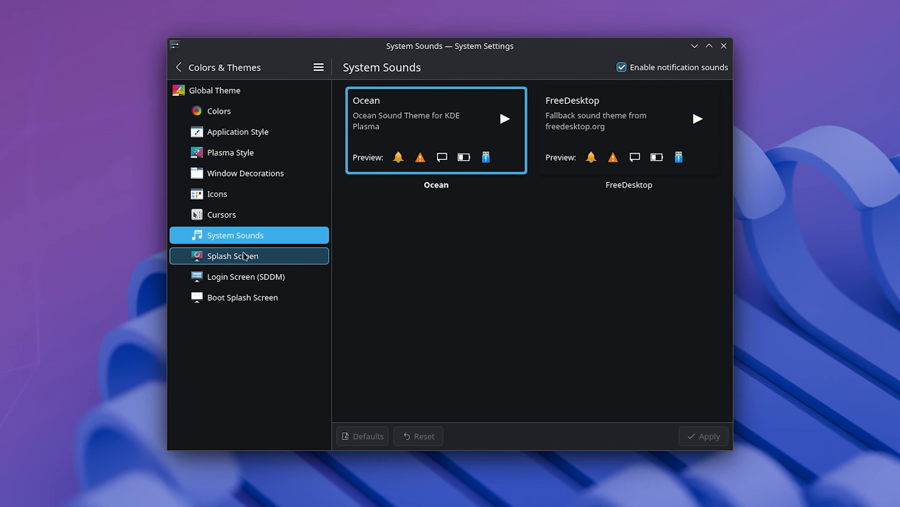
pyautogui.click(230, 256)
pyautogui.click(253, 277)
pyautogui.click(257, 298)
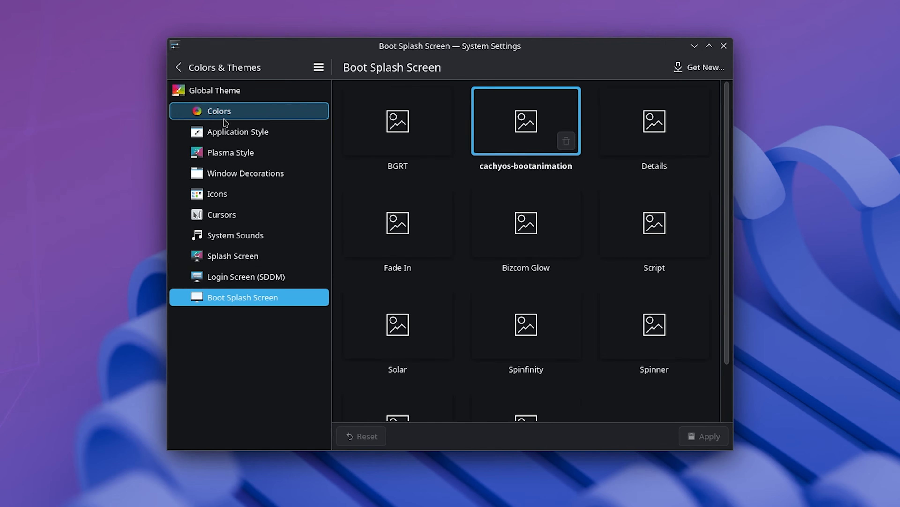
pyautogui.click(227, 111)
pyautogui.click(232, 92)
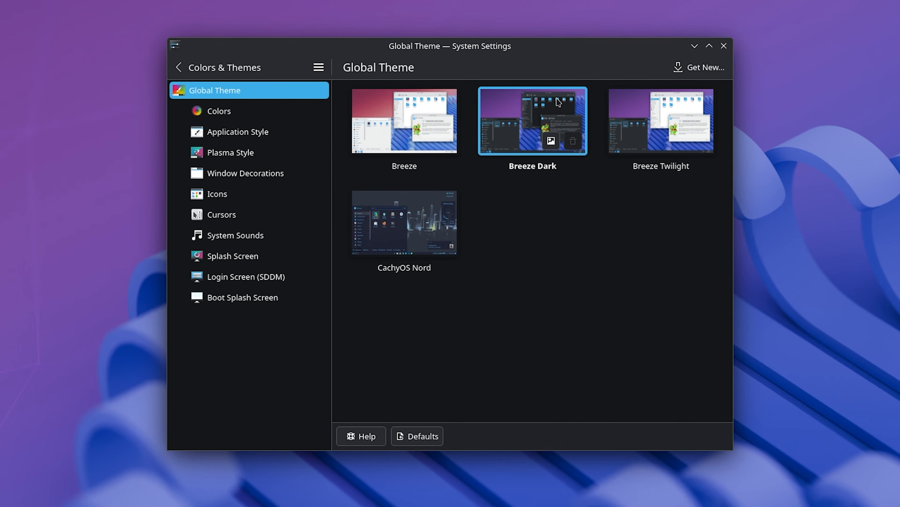
# Step: Browse the downloadable global themes, and close the theme download window and System Settings
pyautogui.click(716, 70)
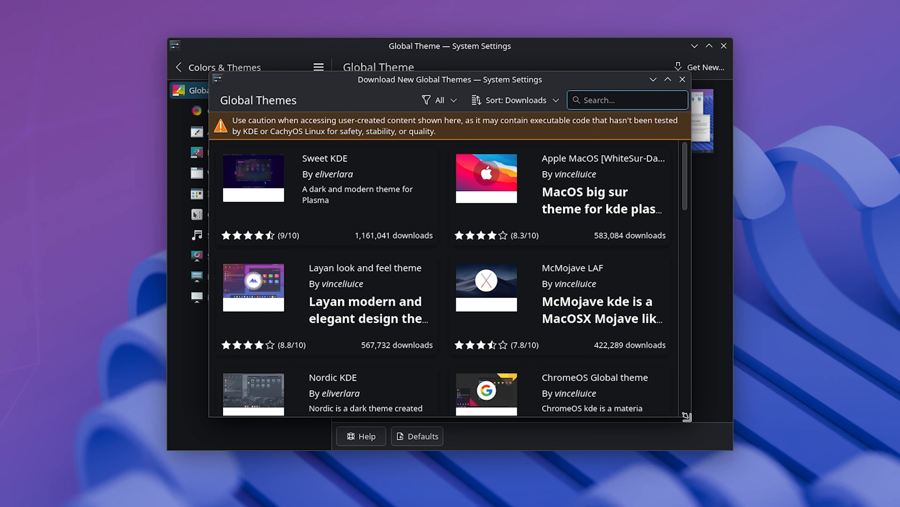
pyautogui.moveTo(399, 87); pyautogui.dragTo(259, 21)
pyautogui.scroll(-3, 422, 342)
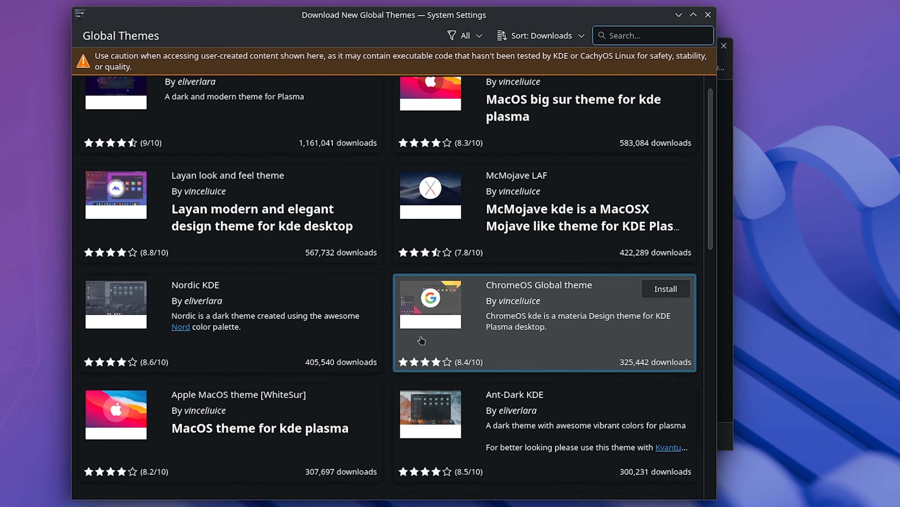
pyautogui.scroll(-3, 422, 341)
pyautogui.scroll(-3, 404, 333)
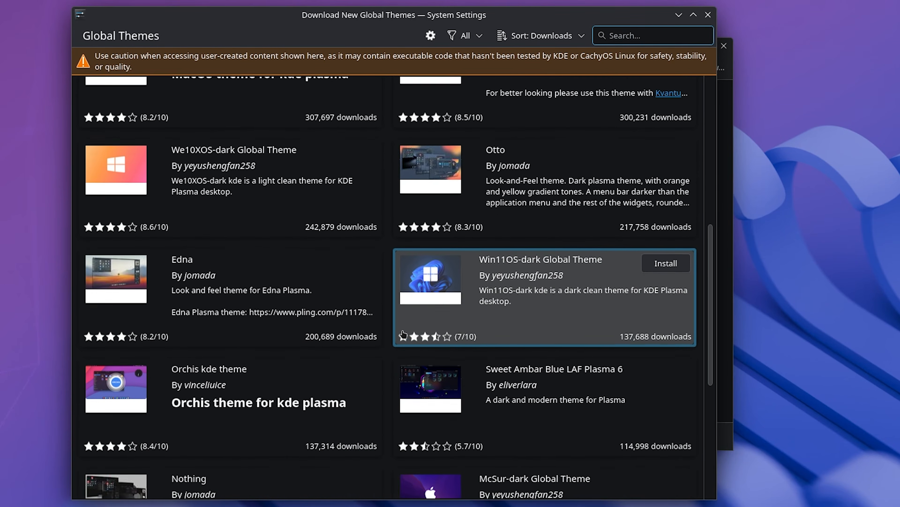
pyautogui.scroll(-5, 403, 334)
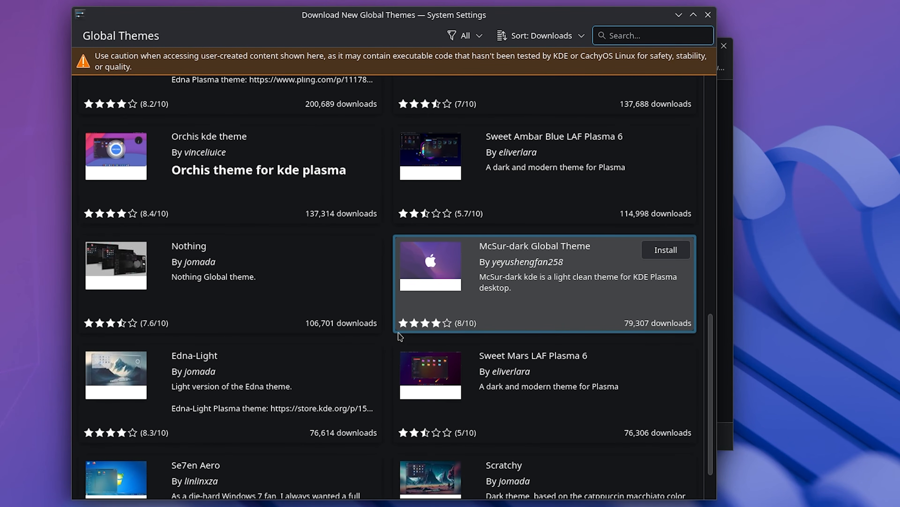
pyautogui.scroll(-2, 535, 393)
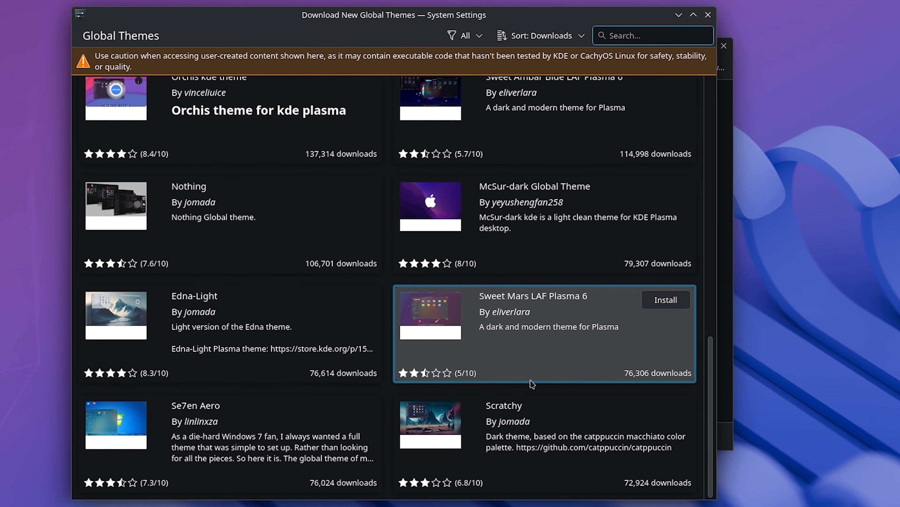
pyautogui.scroll(10, 525, 381)
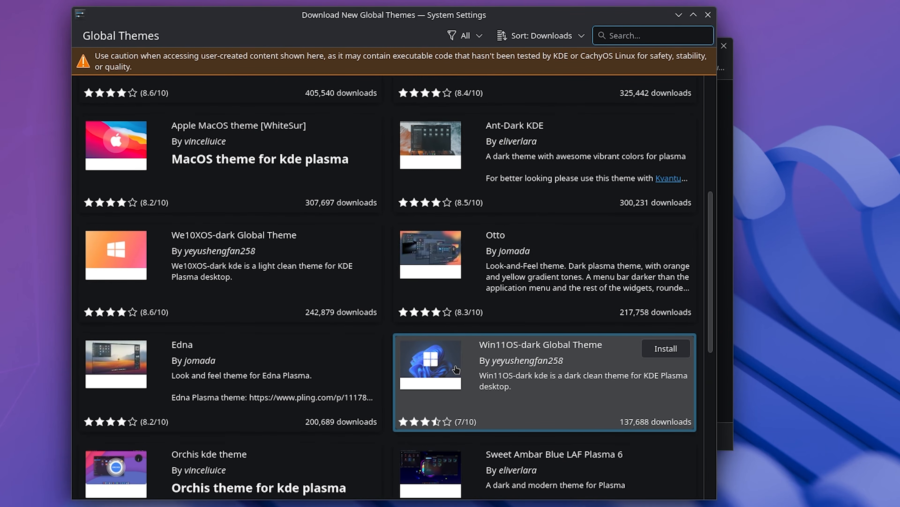
pyautogui.scroll(3, 449, 367)
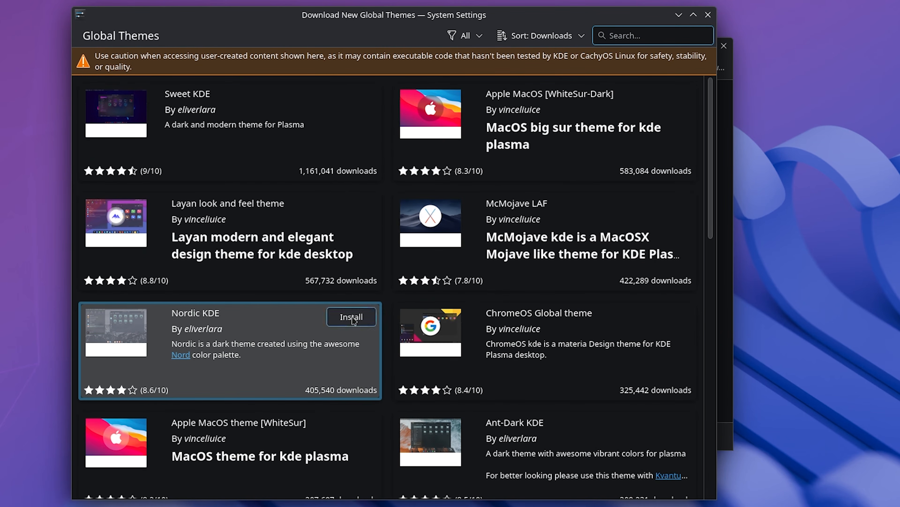
pyautogui.click(707, 16)
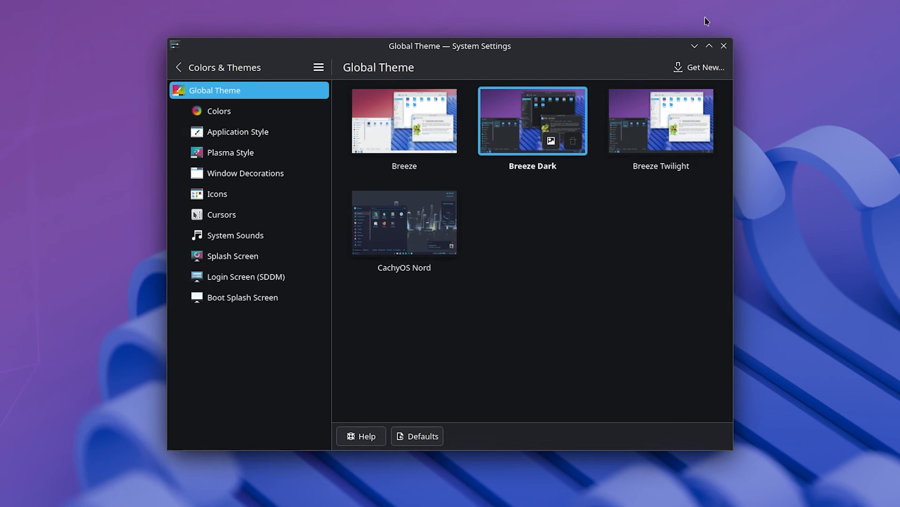
pyautogui.click(722, 47)
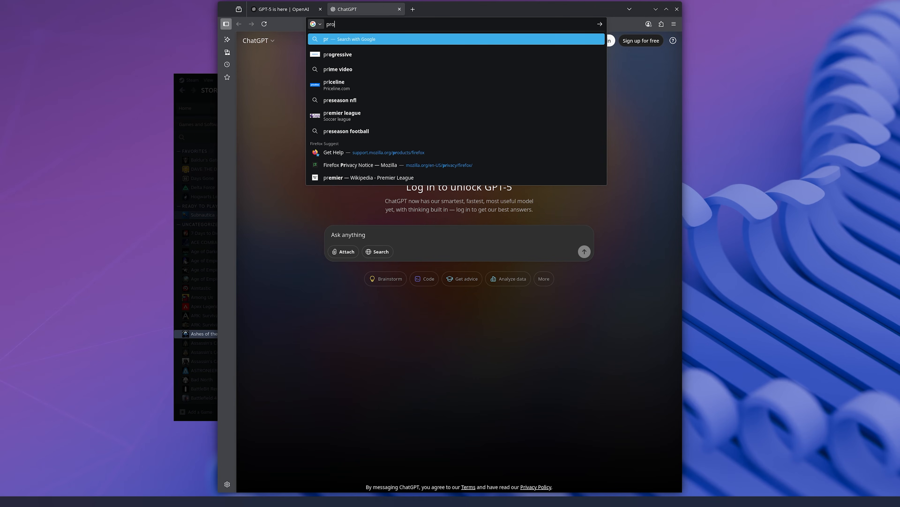
# Step: Search the web for "protondb" in the browser while Subnautica processes its Vulkan shaders
pyautogui.write('tondb')
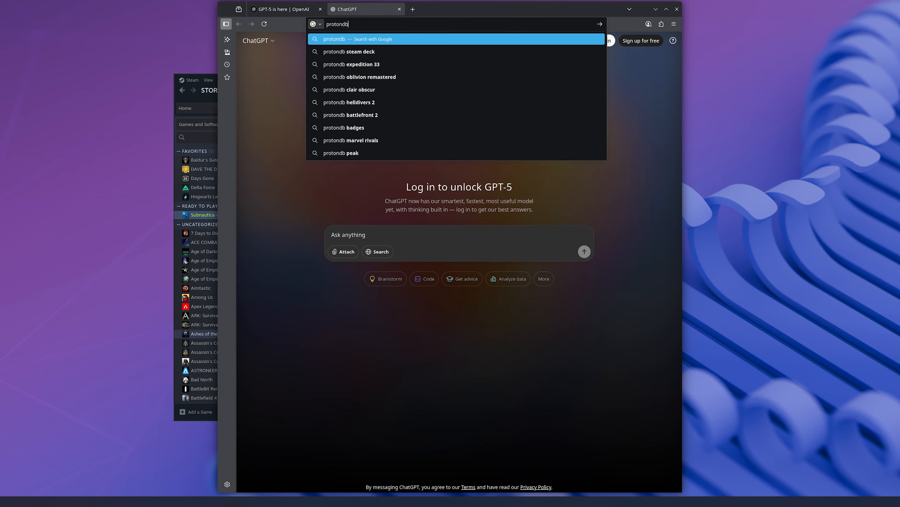
pyautogui.press('Return')
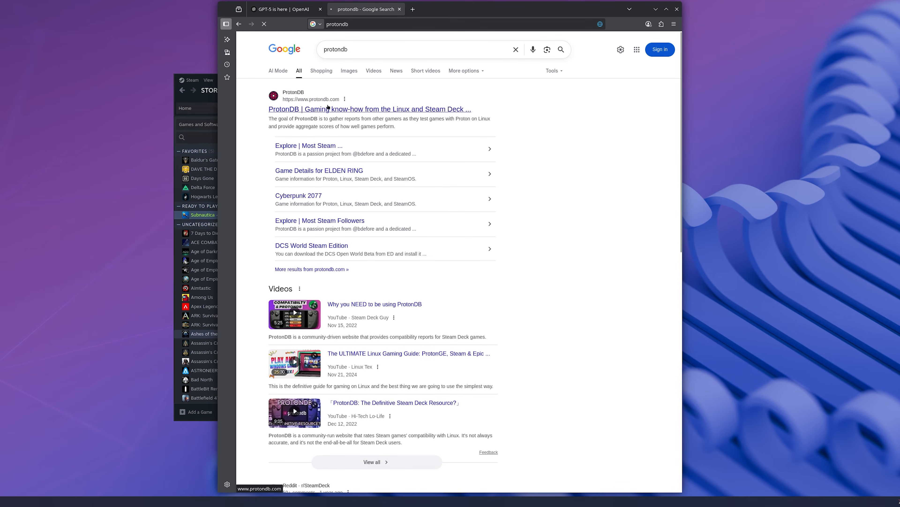
pyautogui.moveTo(216, 48); pyautogui.dragTo(166, 49)
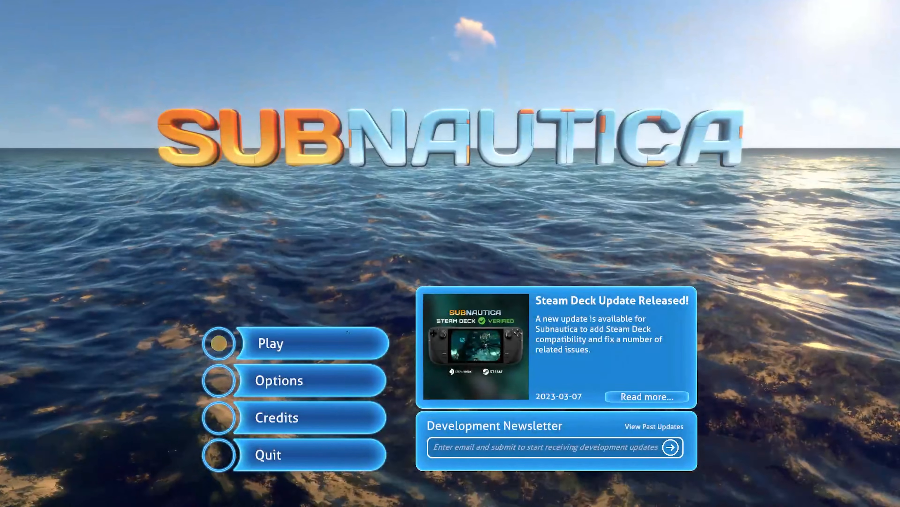
# Step: Start play from the Subnautica main menu and load an existing saved game
pyautogui.click(341, 336)
pyautogui.click(538, 323)
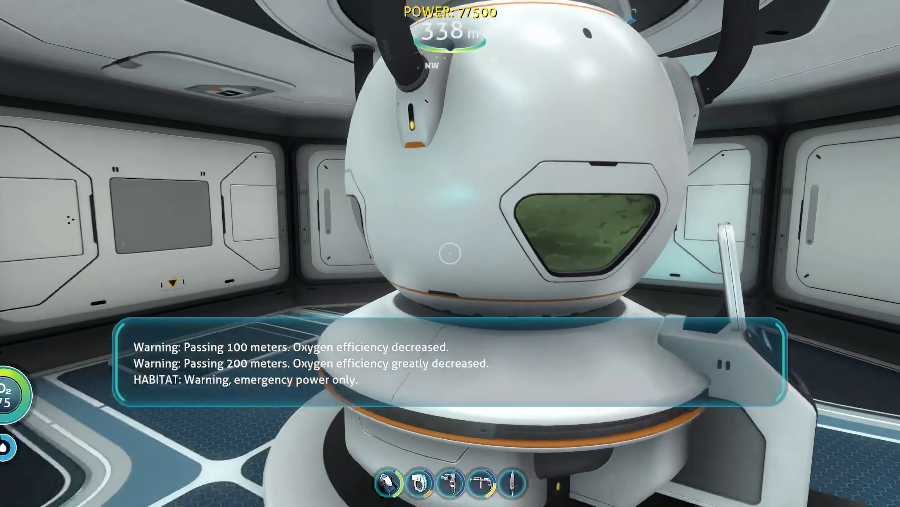
pyautogui.press('w')
pyautogui.press('w')
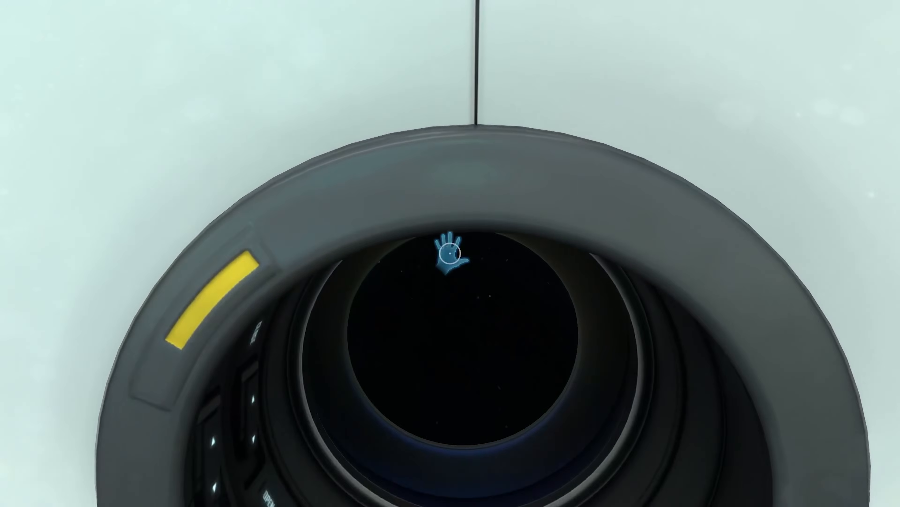
pyautogui.click(450, 254)
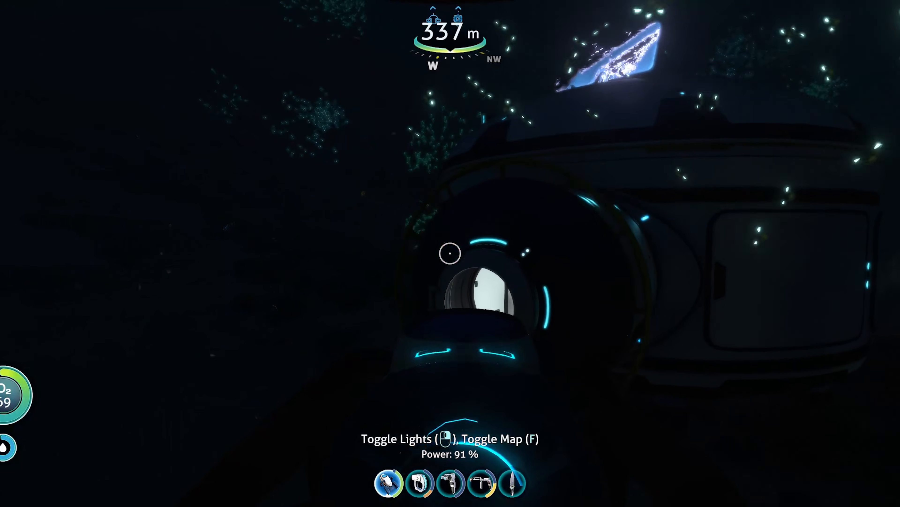
pyautogui.press('w')
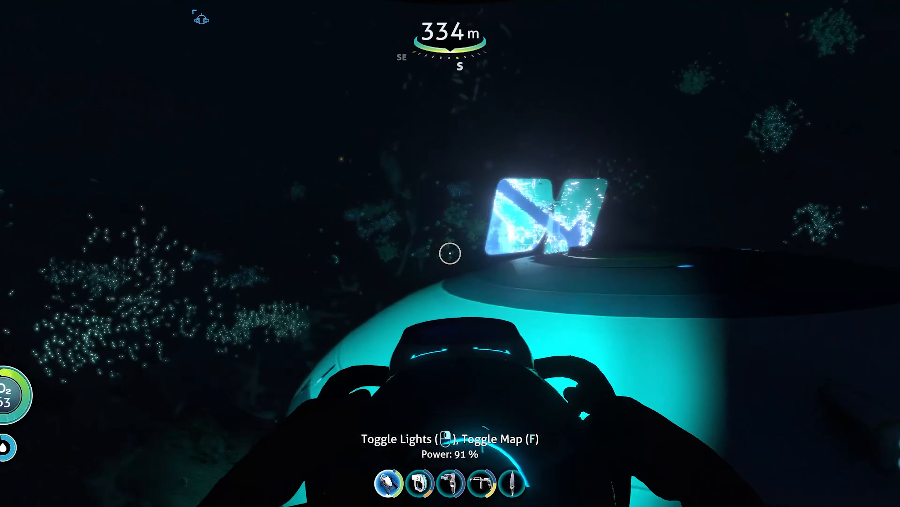
pyautogui.press('3')
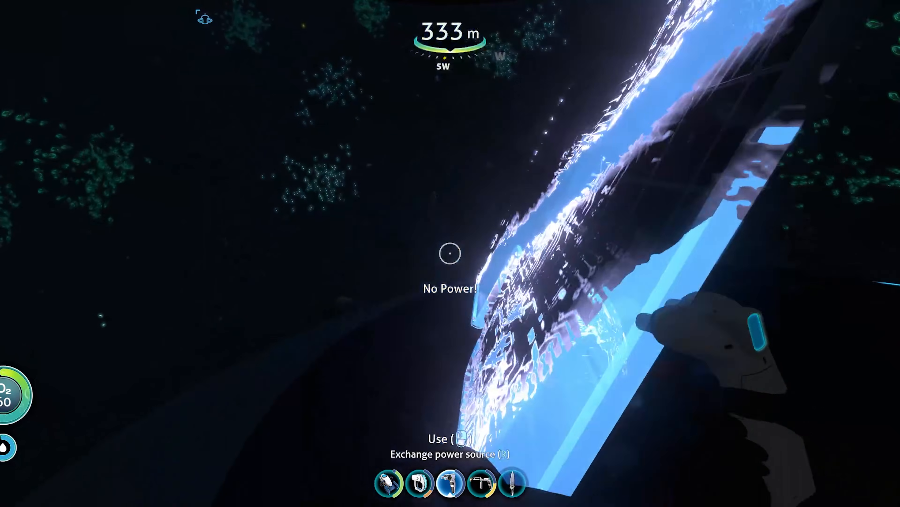
pyautogui.press('w')
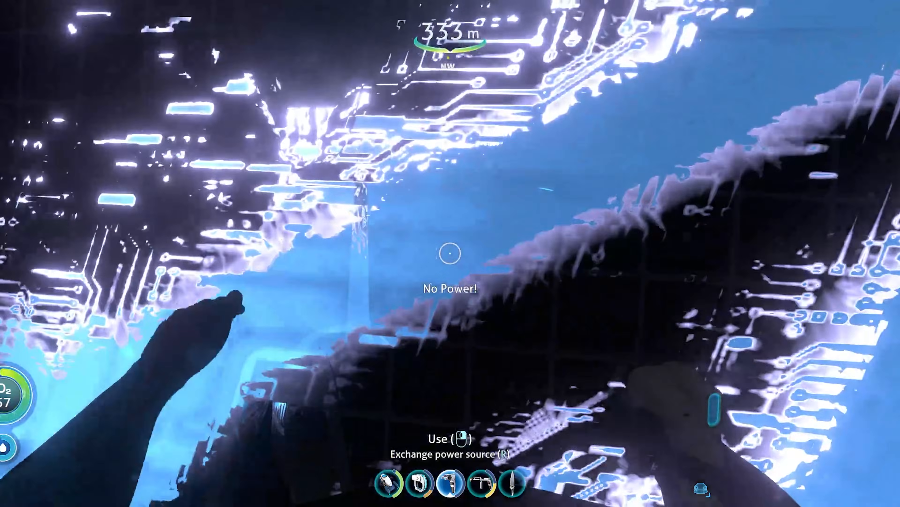
pyautogui.press('s')
pyautogui.press('w')
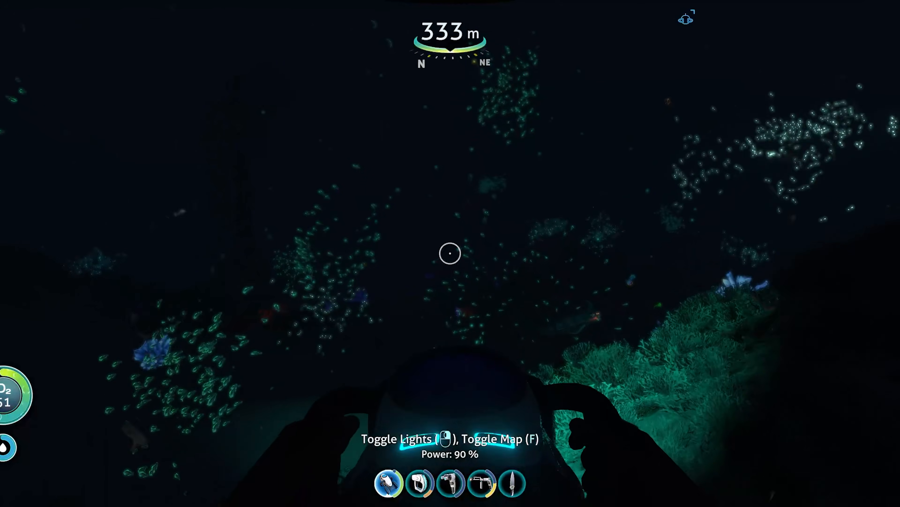
pyautogui.press('w')
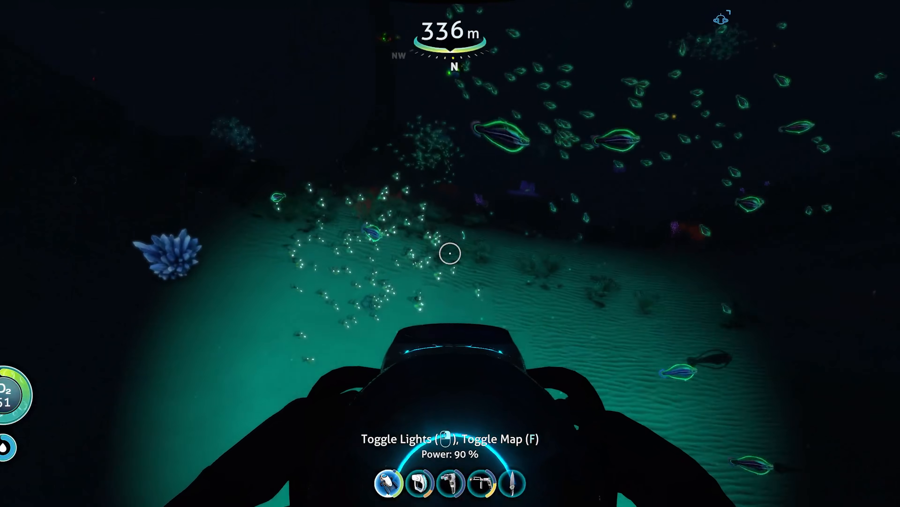
pyautogui.press('w')
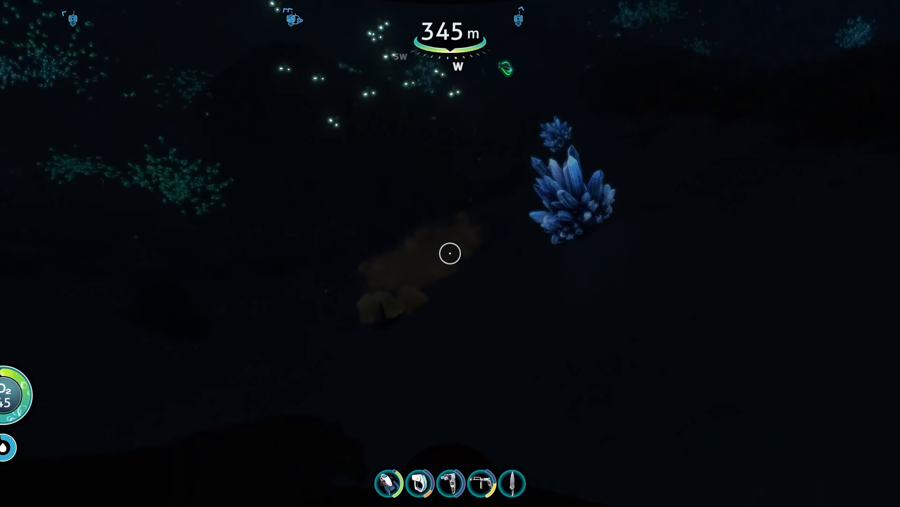
pyautogui.press('w')
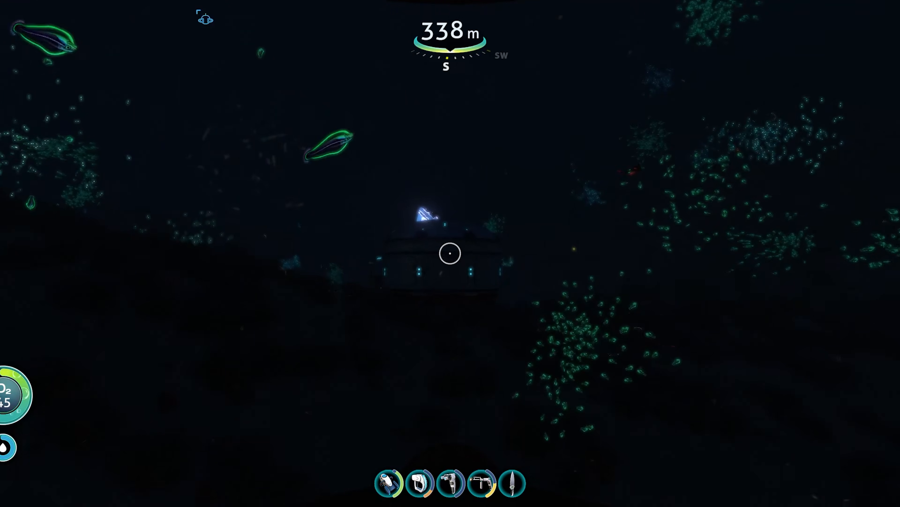
pyautogui.press('1')
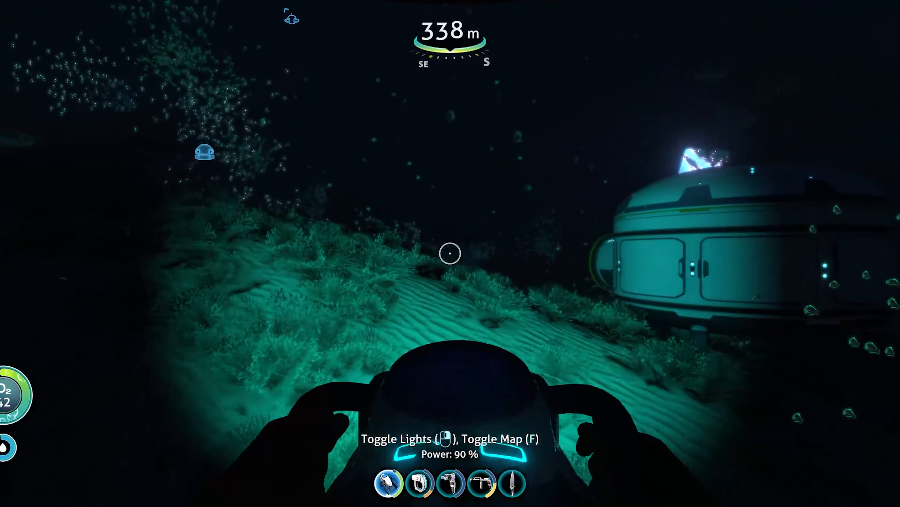
pyautogui.press('w')
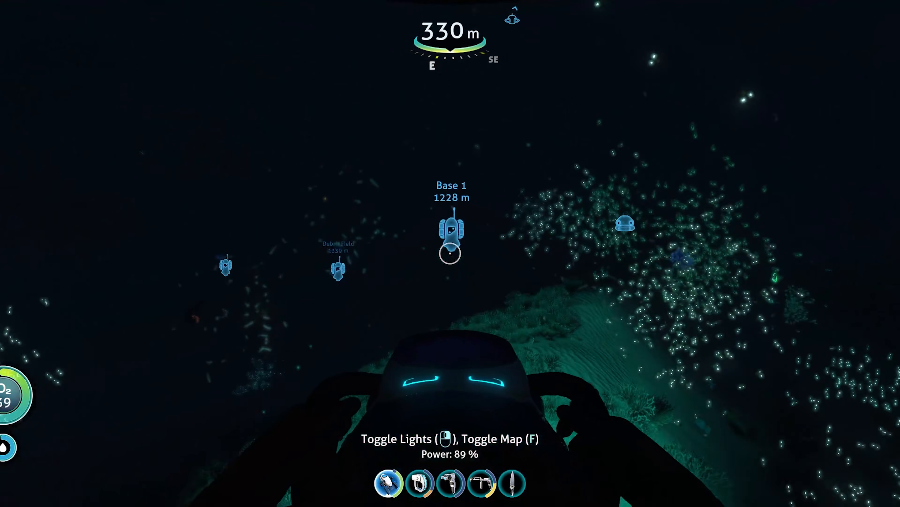
pyautogui.press('w')
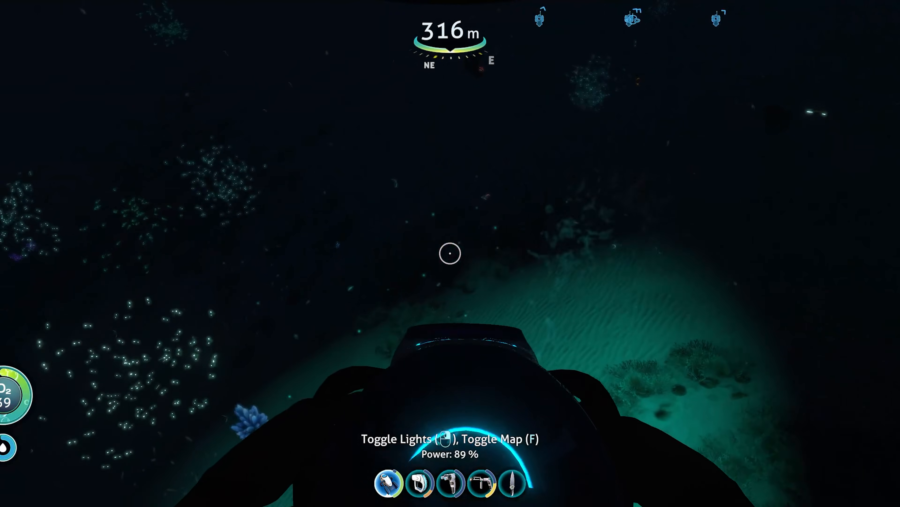
pyautogui.press('w')
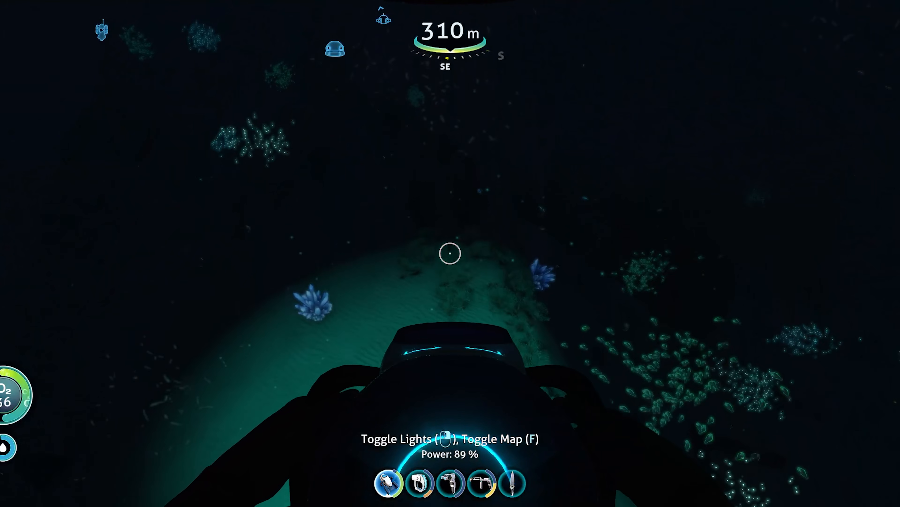
pyautogui.press('w')
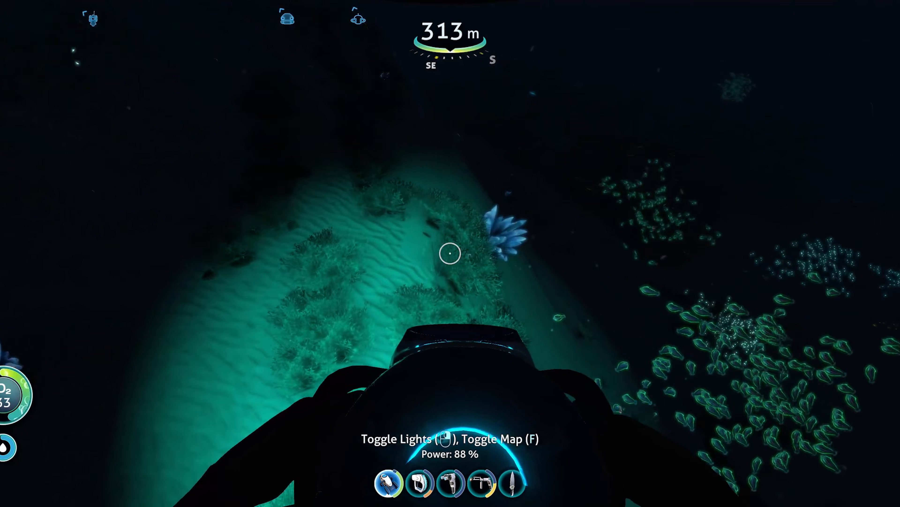
pyautogui.press('w')
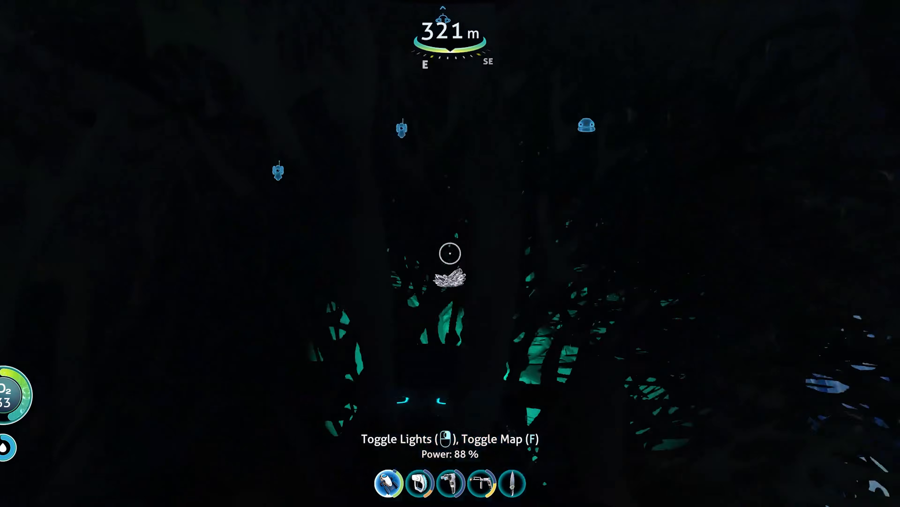
pyautogui.press('w')
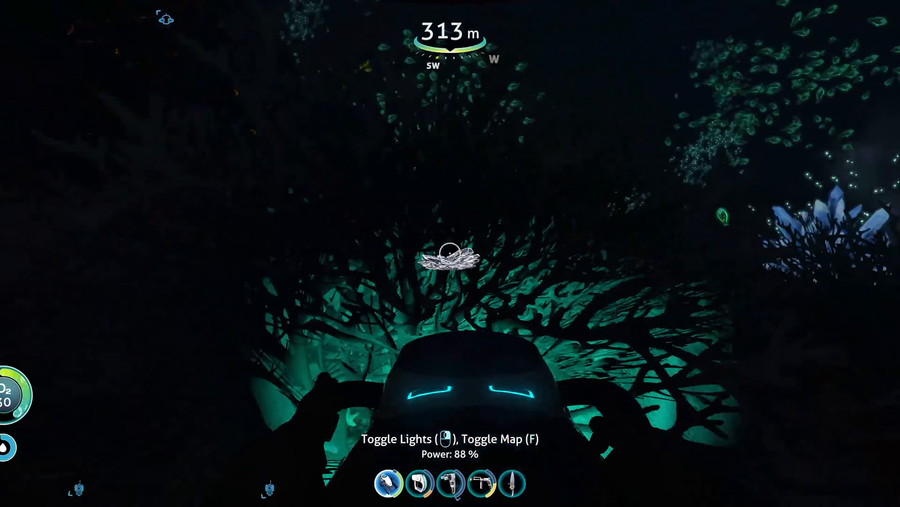
# Step: Travel up through the dark water with the Seaglide to the Seamoth, board it and pilot it forward
pyautogui.press('w')
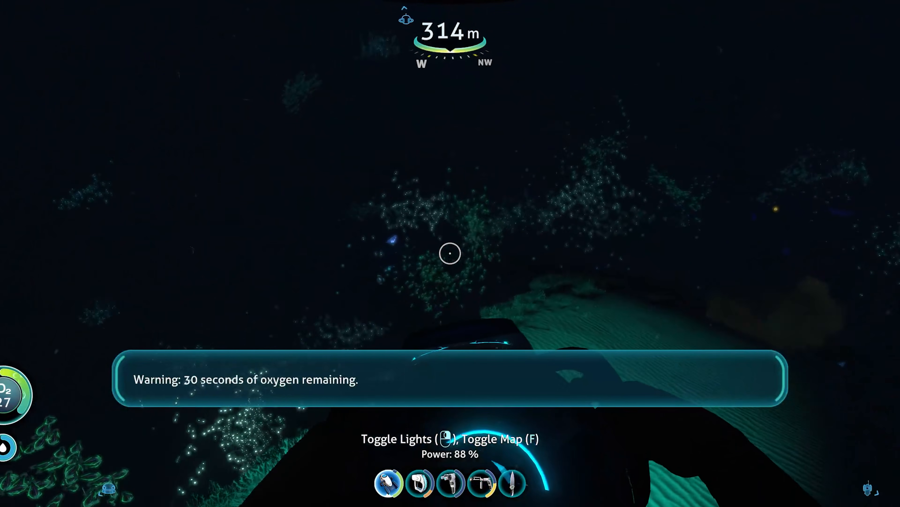
pyautogui.press('w')
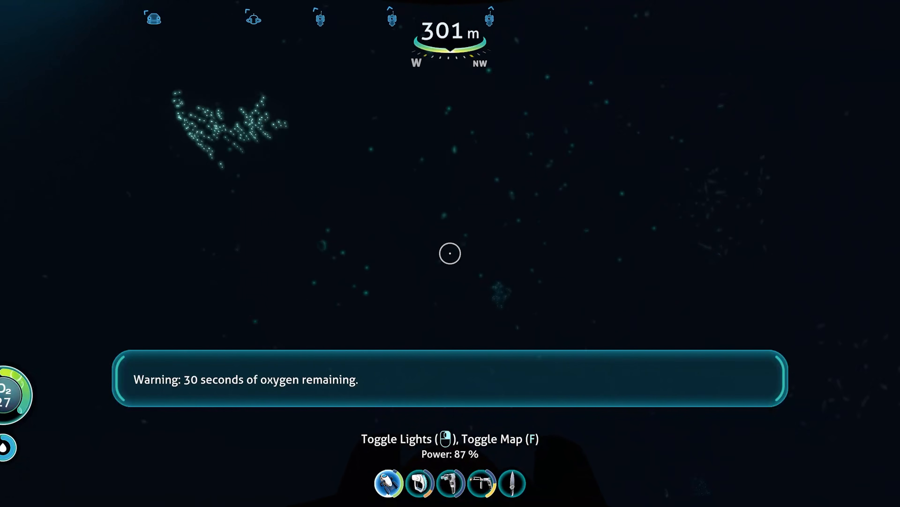
pyautogui.press('w')
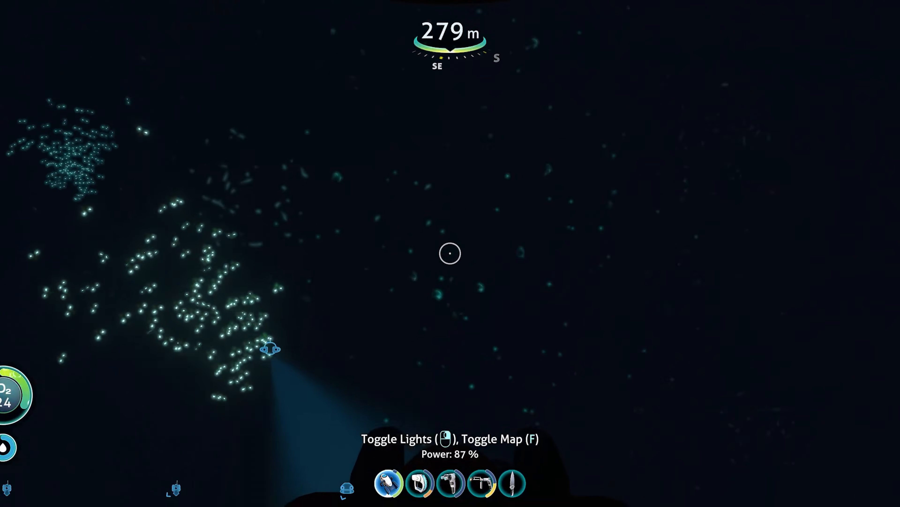
pyautogui.press('w')
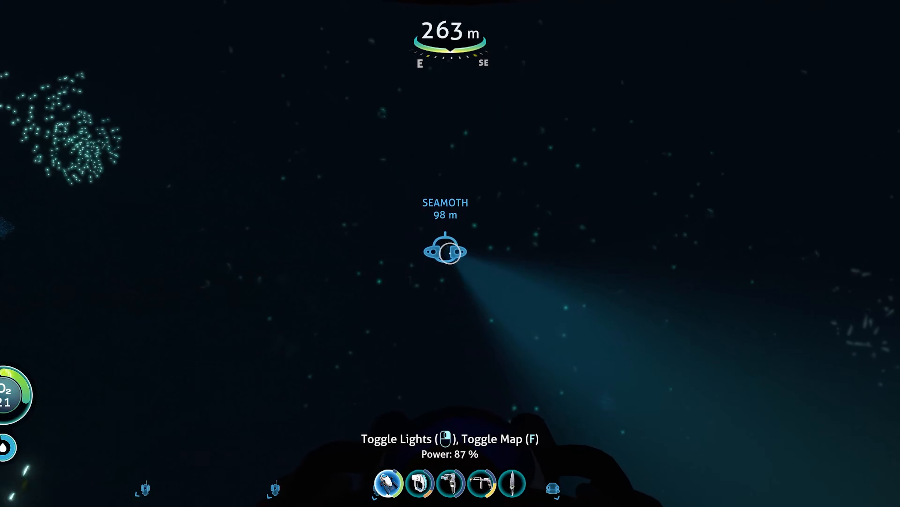
pyautogui.press('w')
pyautogui.press('w')
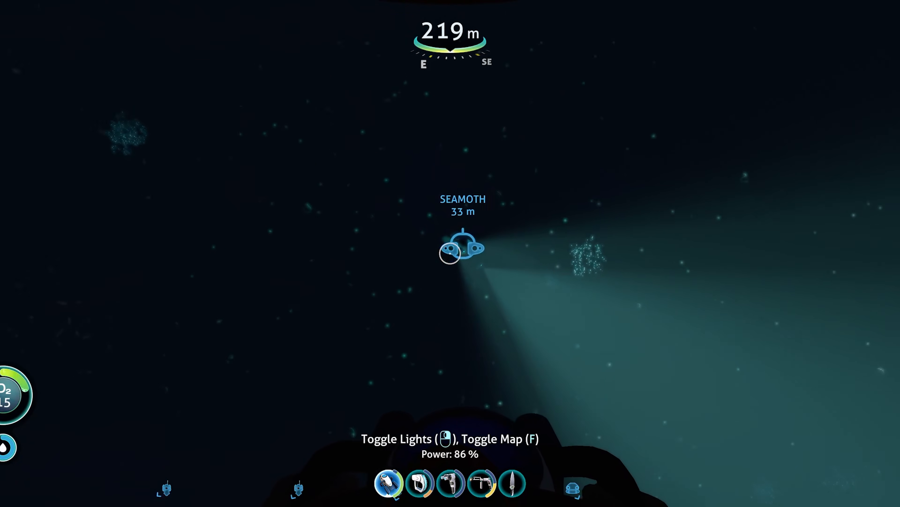
pyautogui.press('w')
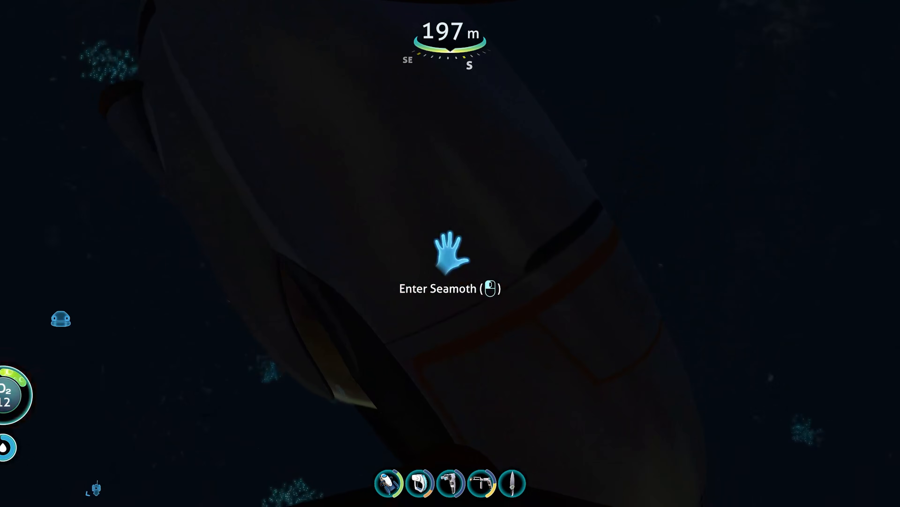
pyautogui.click(450, 253)
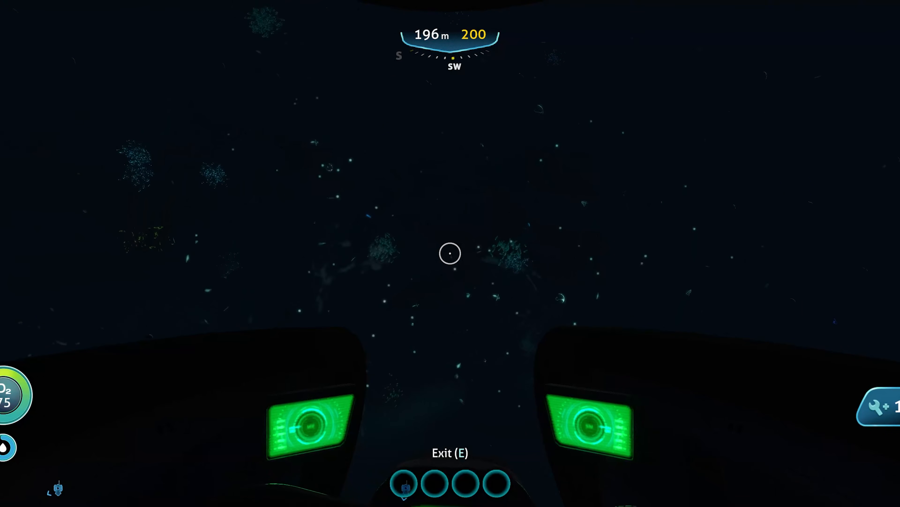
pyautogui.press('w')
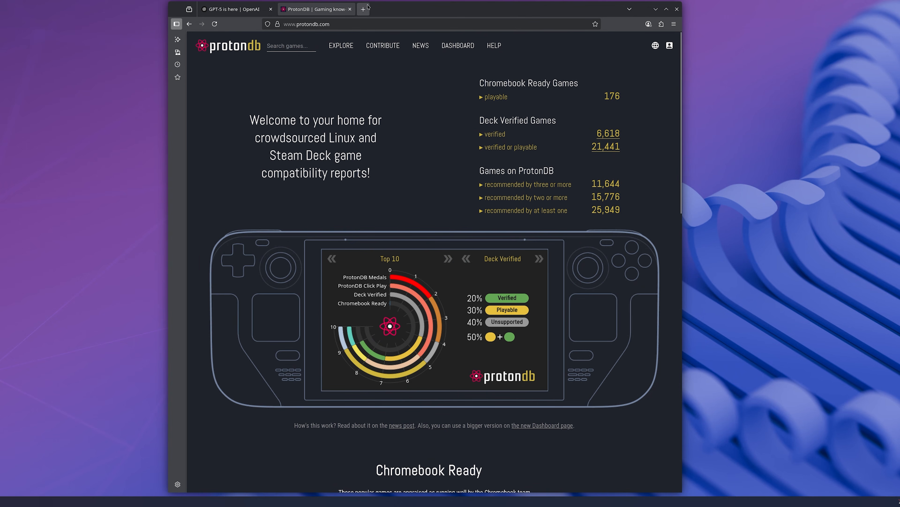
# Step: Switch to Firefox, shift the ProtonDB window slightly on the desktop, and open the sidebar customization settings
pyautogui.moveTo(395, 8); pyautogui.dragTo(390, 14)
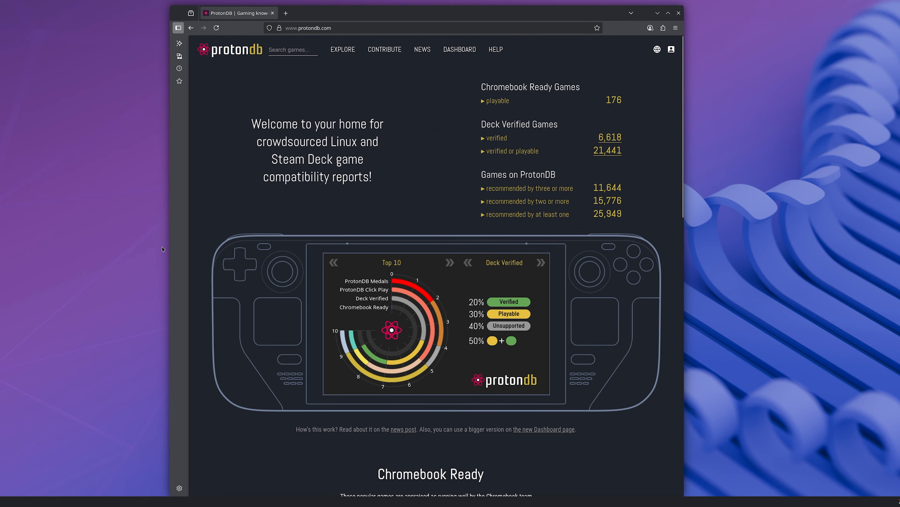
pyautogui.click(179, 488)
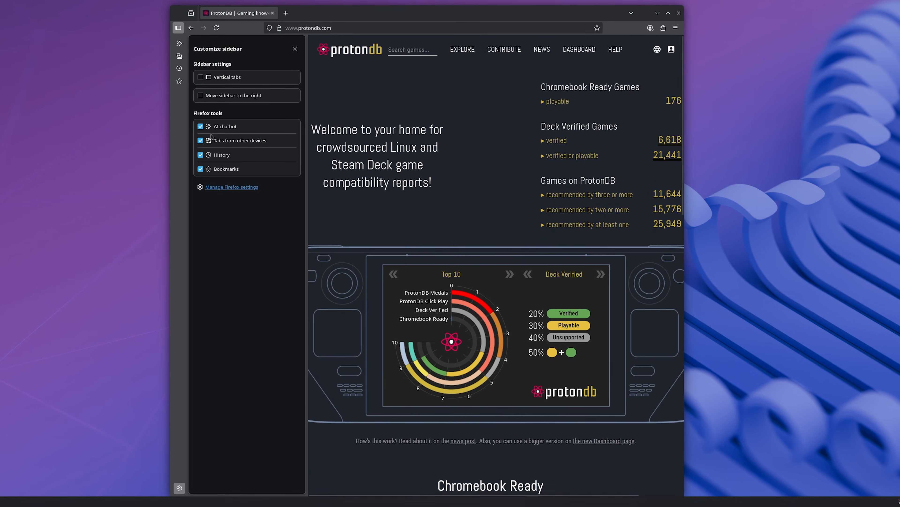